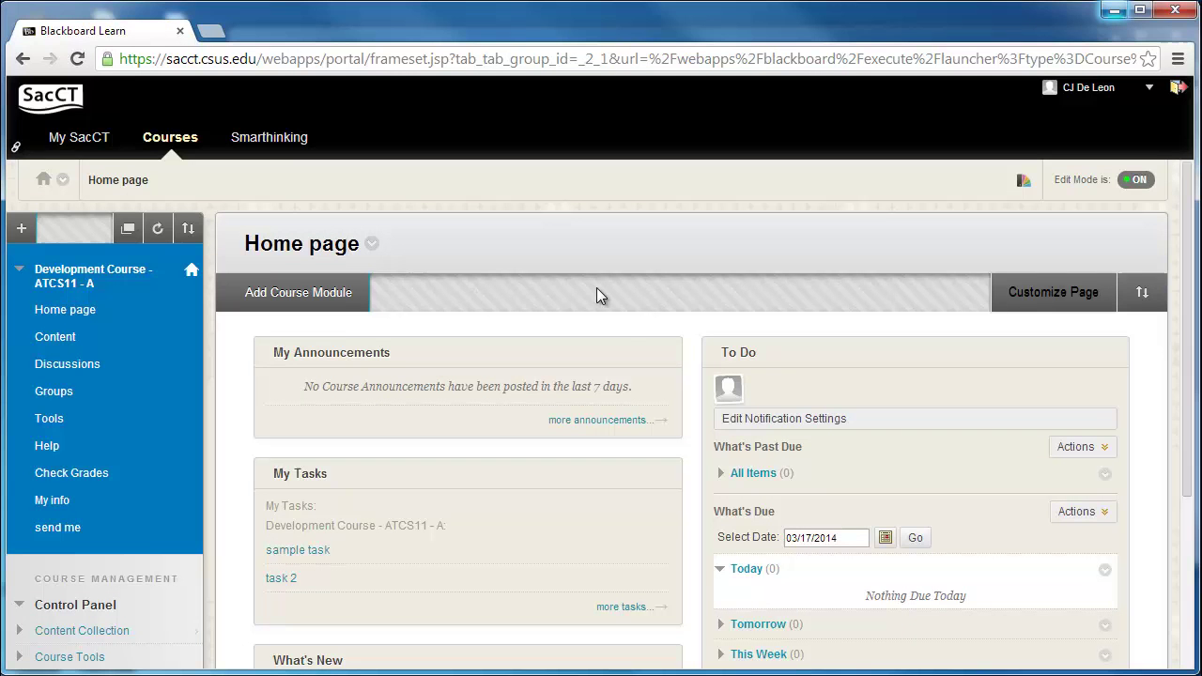
- Open the Full Grade Center and show the Assignment #1 column's options menu
scroll(596, 288, "down", 3)
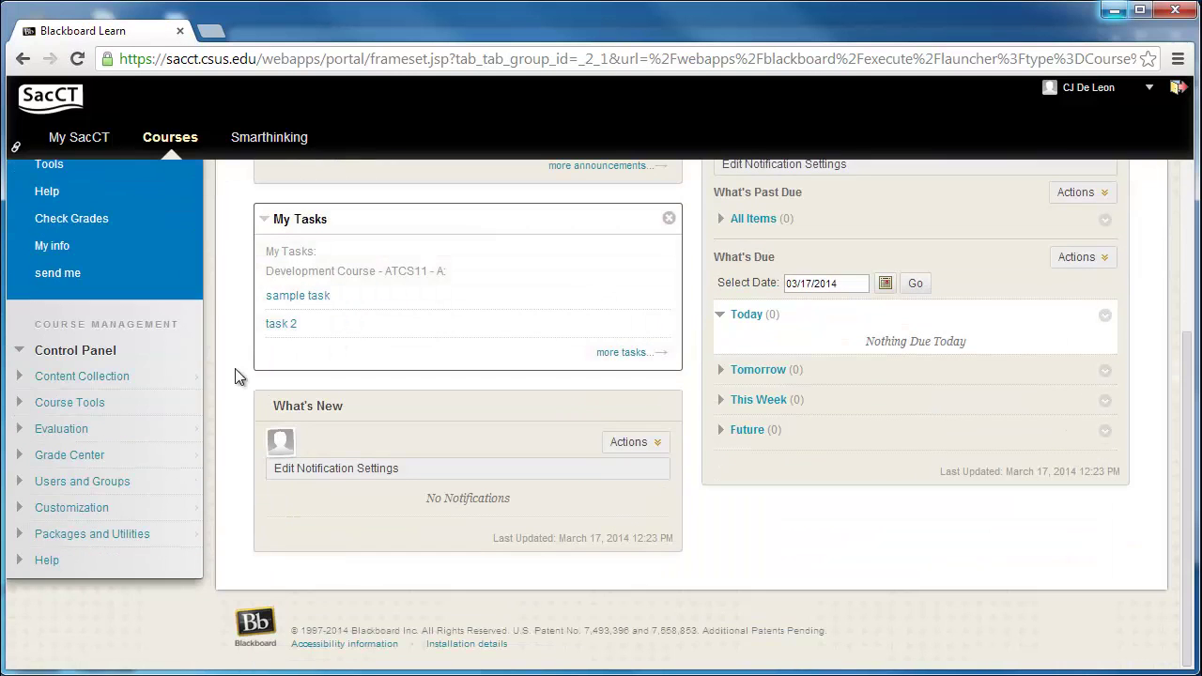
left_click(91, 454)
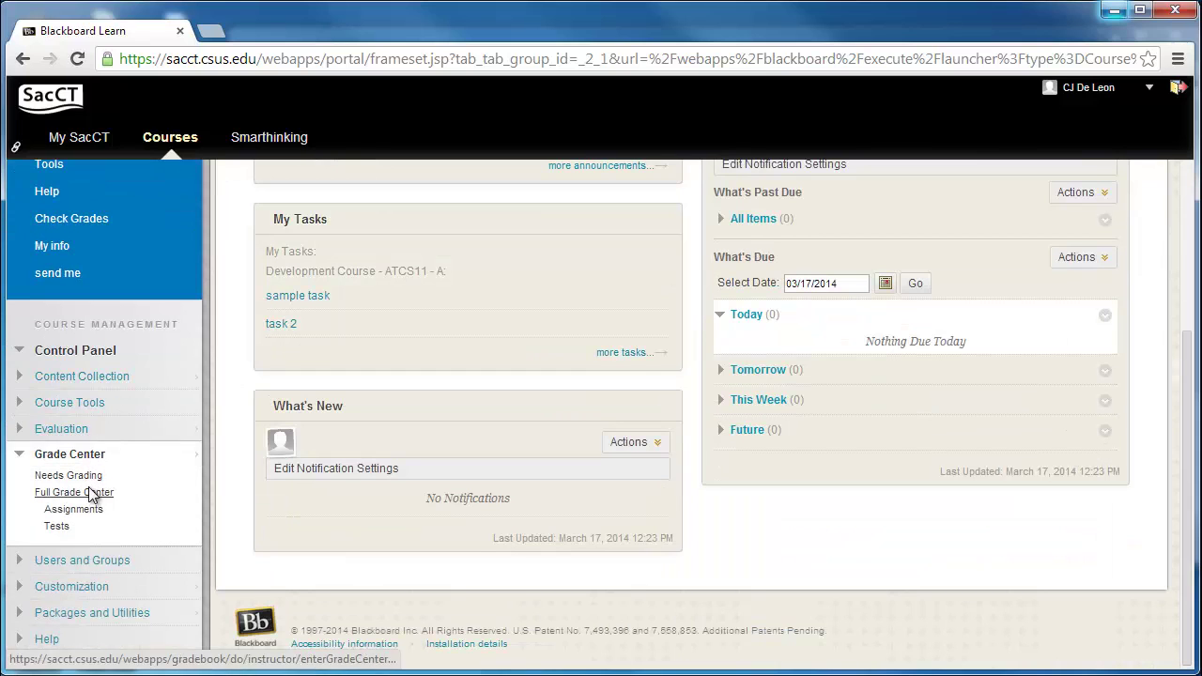
left_click(121, 492)
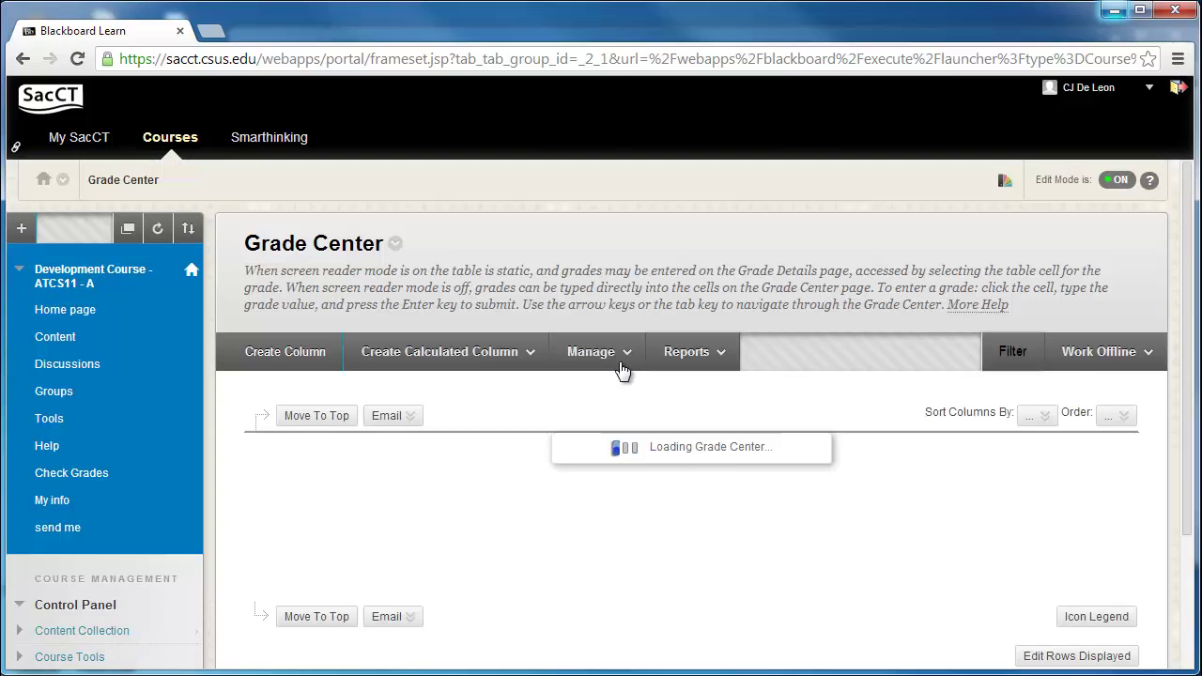
left_click(620, 368)
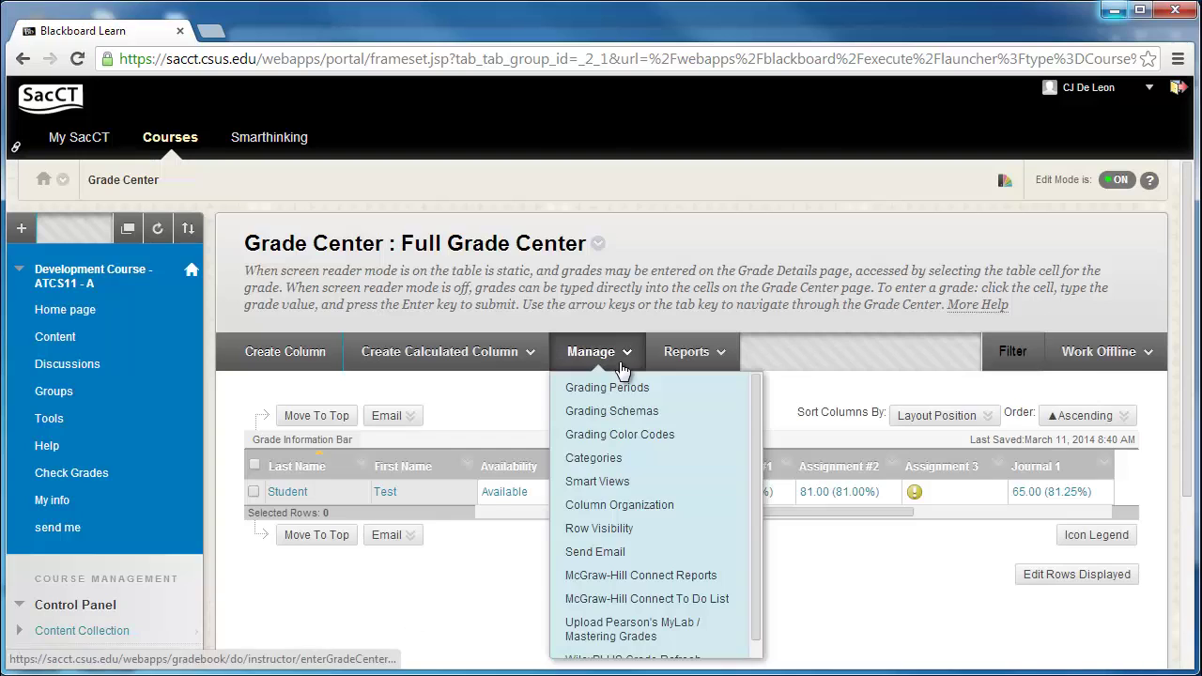
left_click(787, 467)
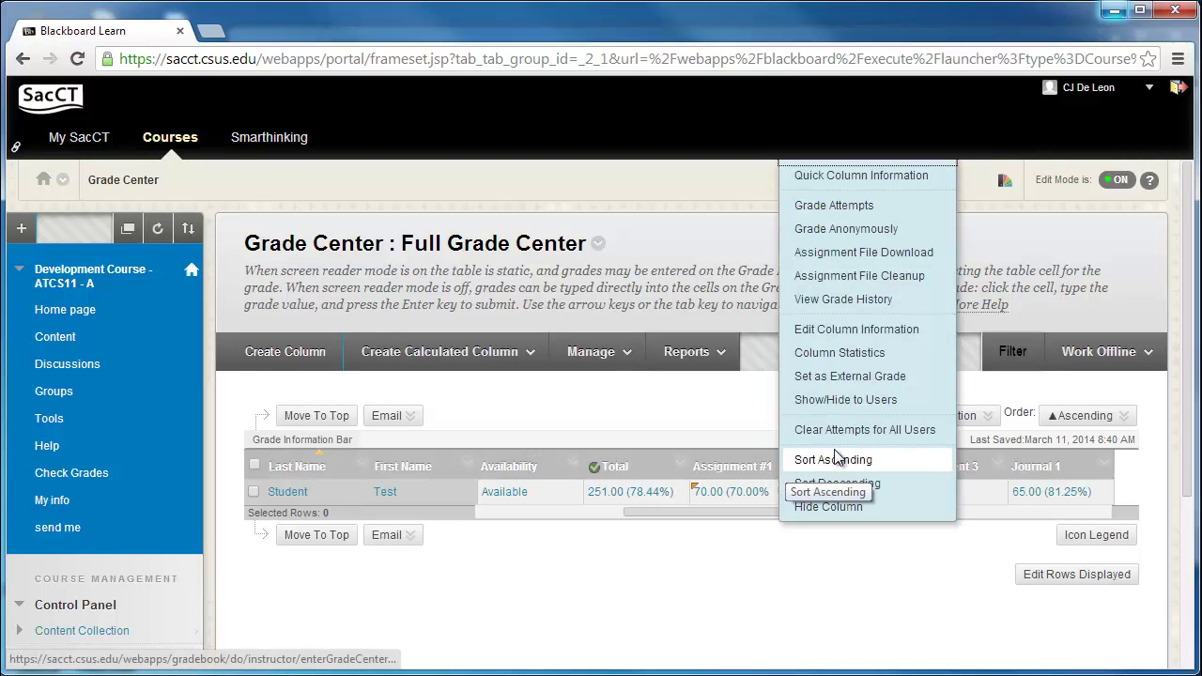
left_click(858, 331)
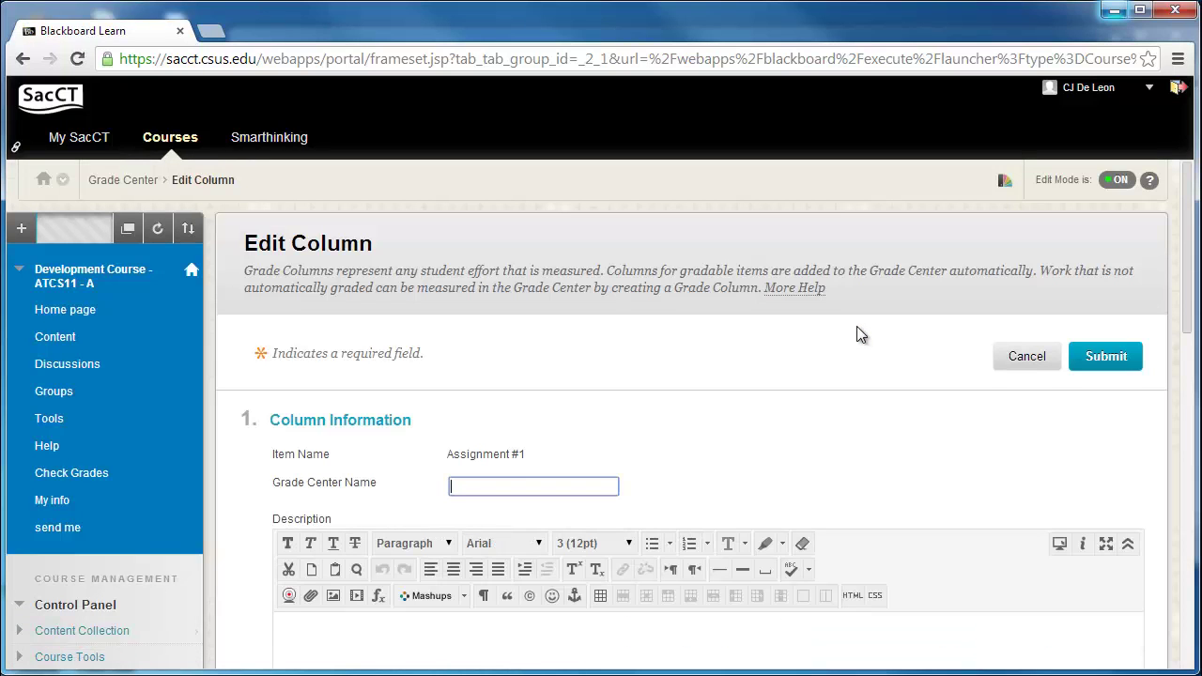
scroll(857, 327, "down", 1)
scroll(856, 327, "down", 1)
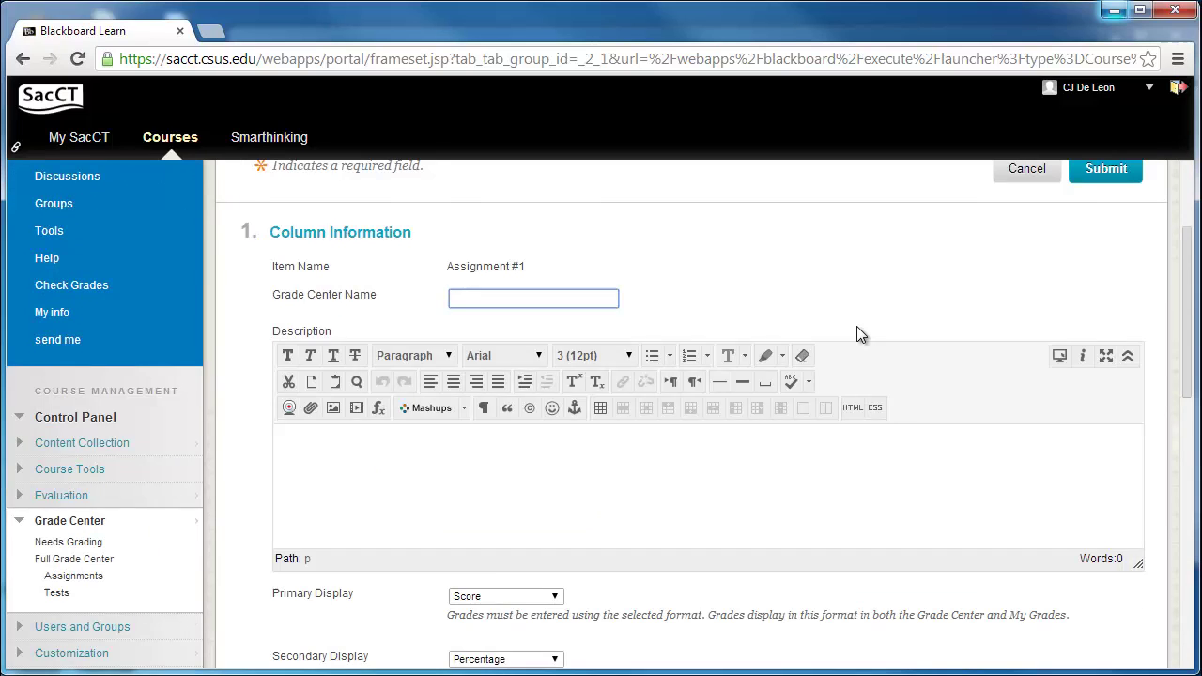
scroll(856, 327, "down", 1)
scroll(856, 334, "down", 1)
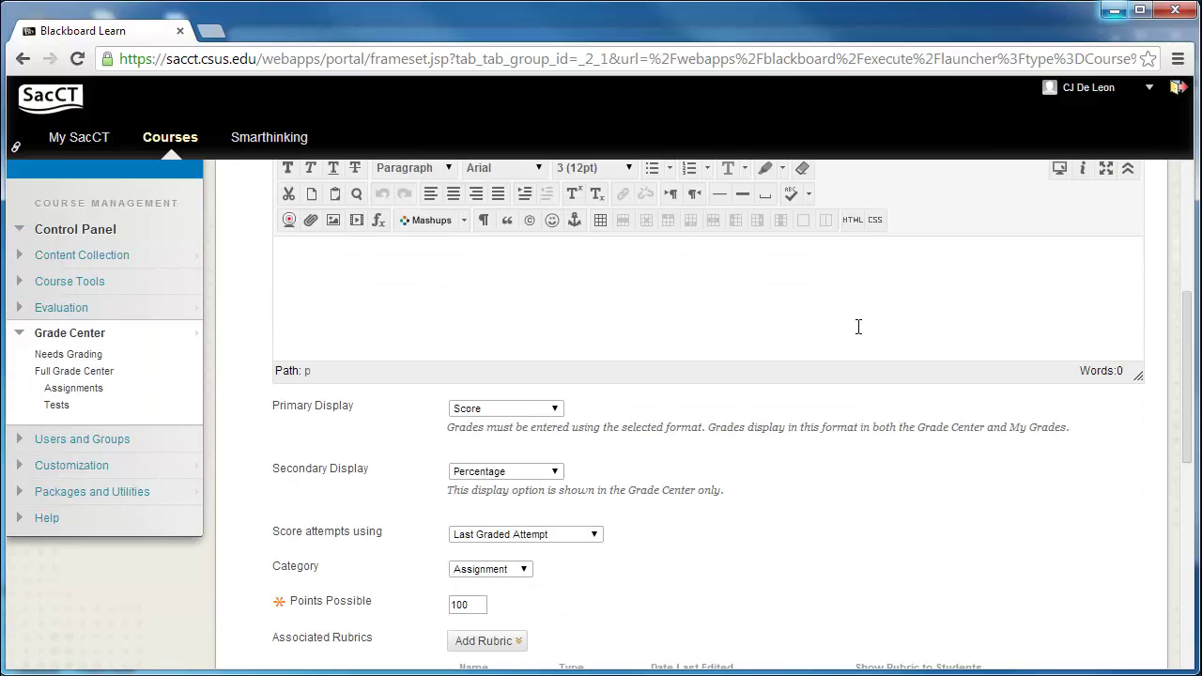
scroll(857, 326, "down", 1)
scroll(858, 327, "down", 3)
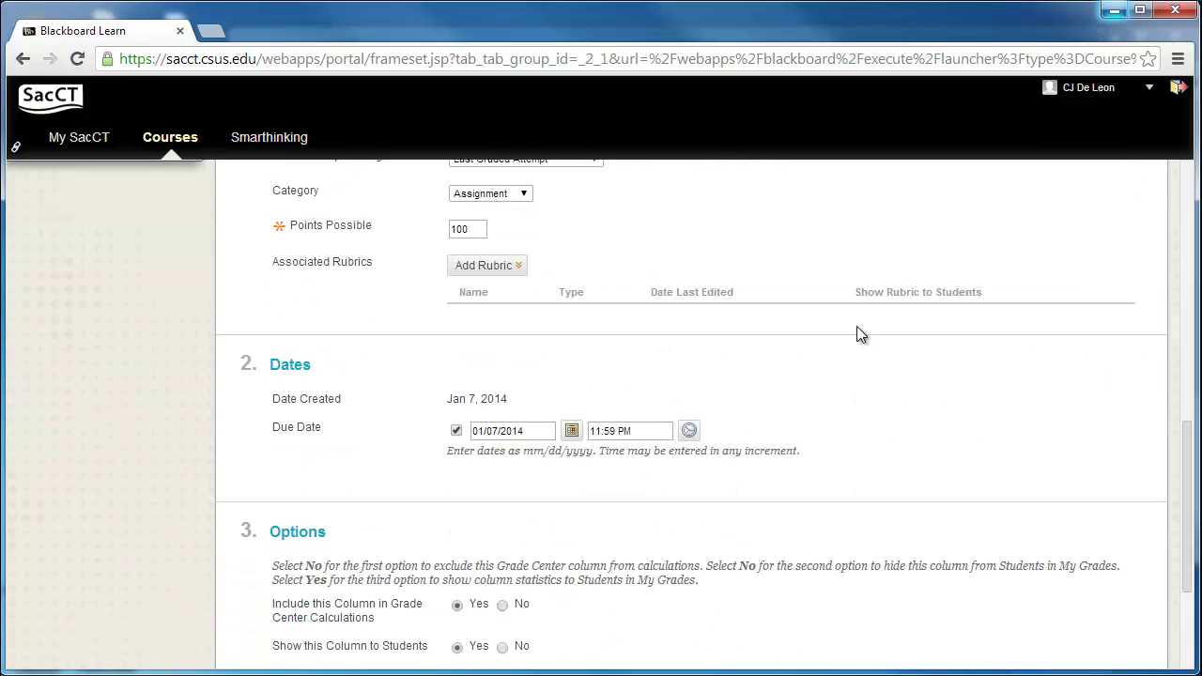
scroll(860, 335, "down", 2)
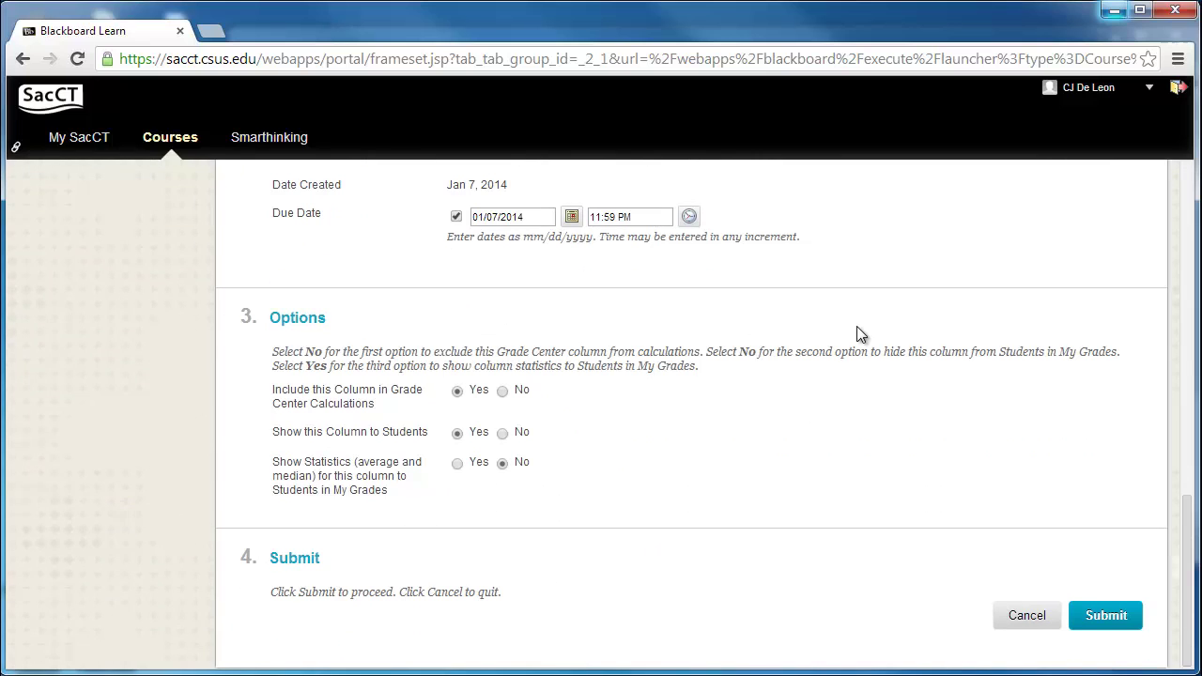
left_click(1032, 620)
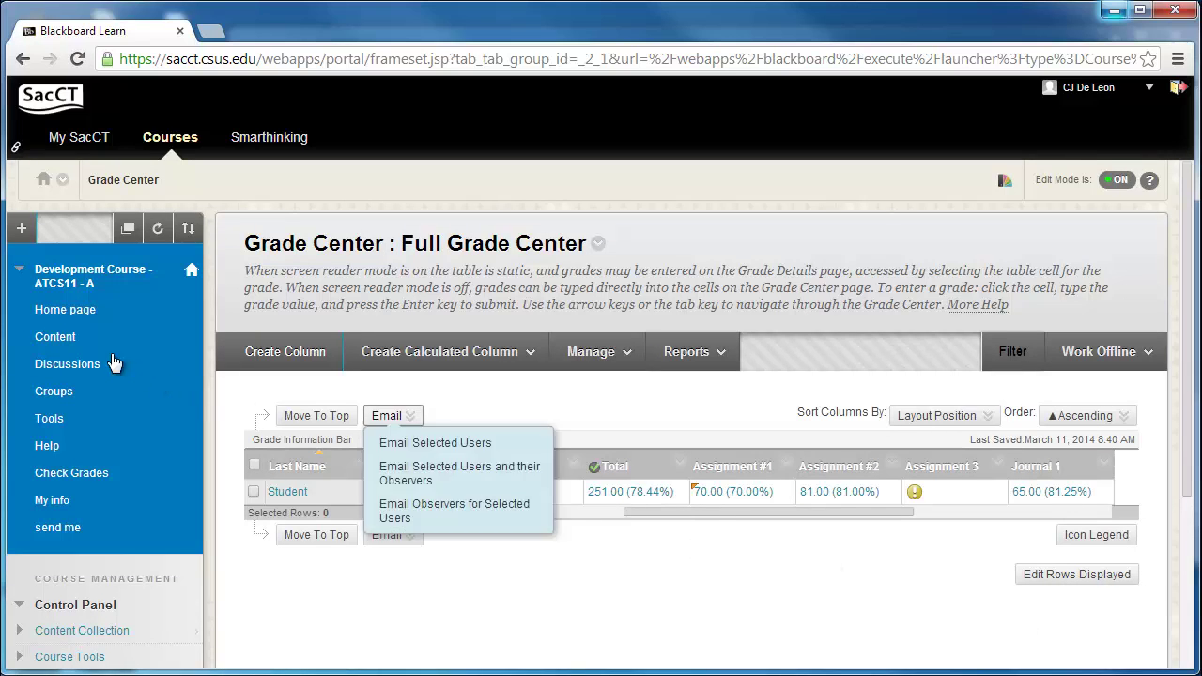
- Open the assignments folder under Content and show Assignment 3's options menu
left_click(56, 337)
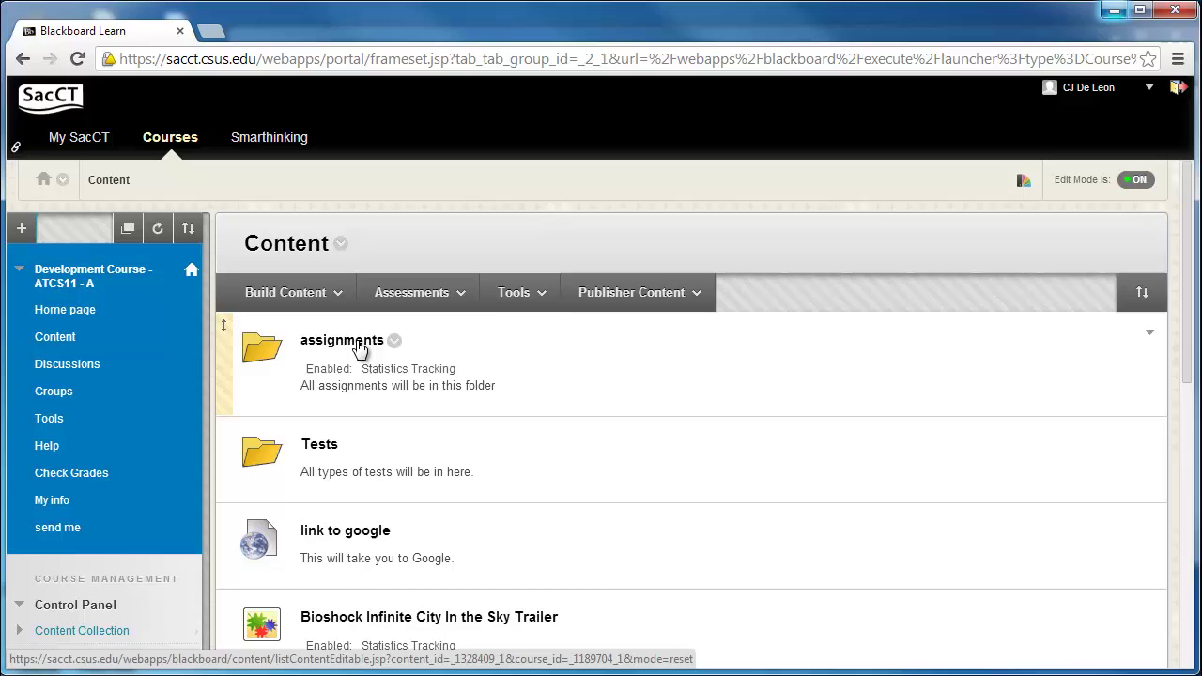
left_click(359, 347)
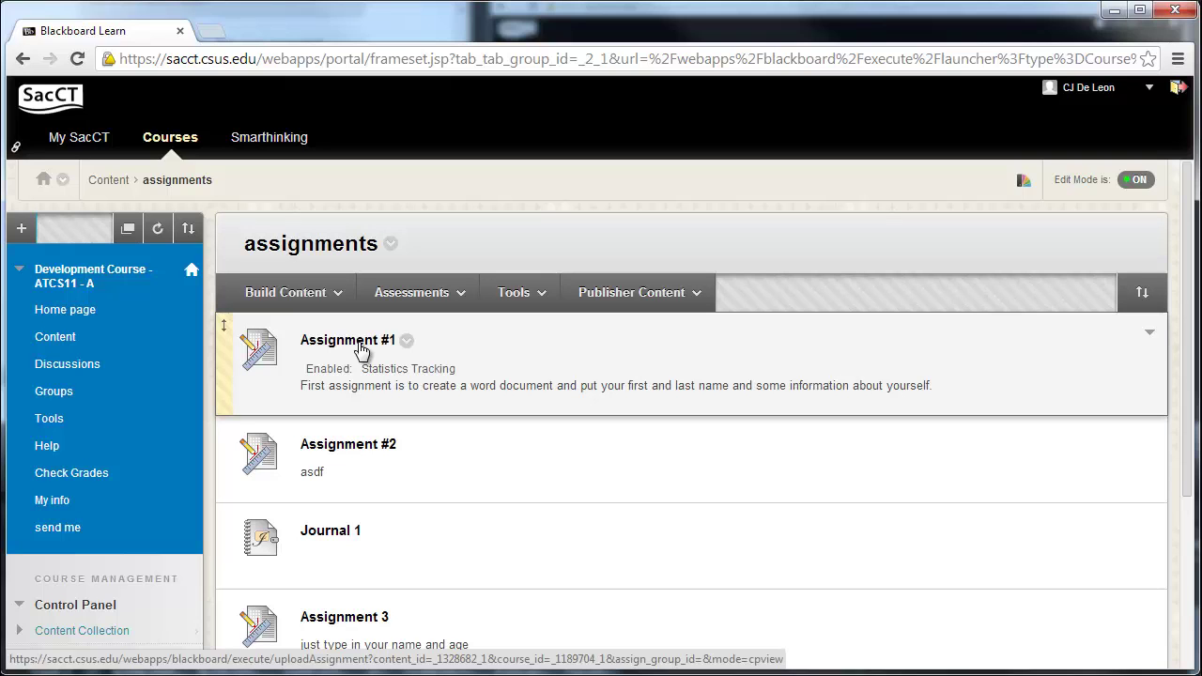
scroll(361, 350, "down", 3)
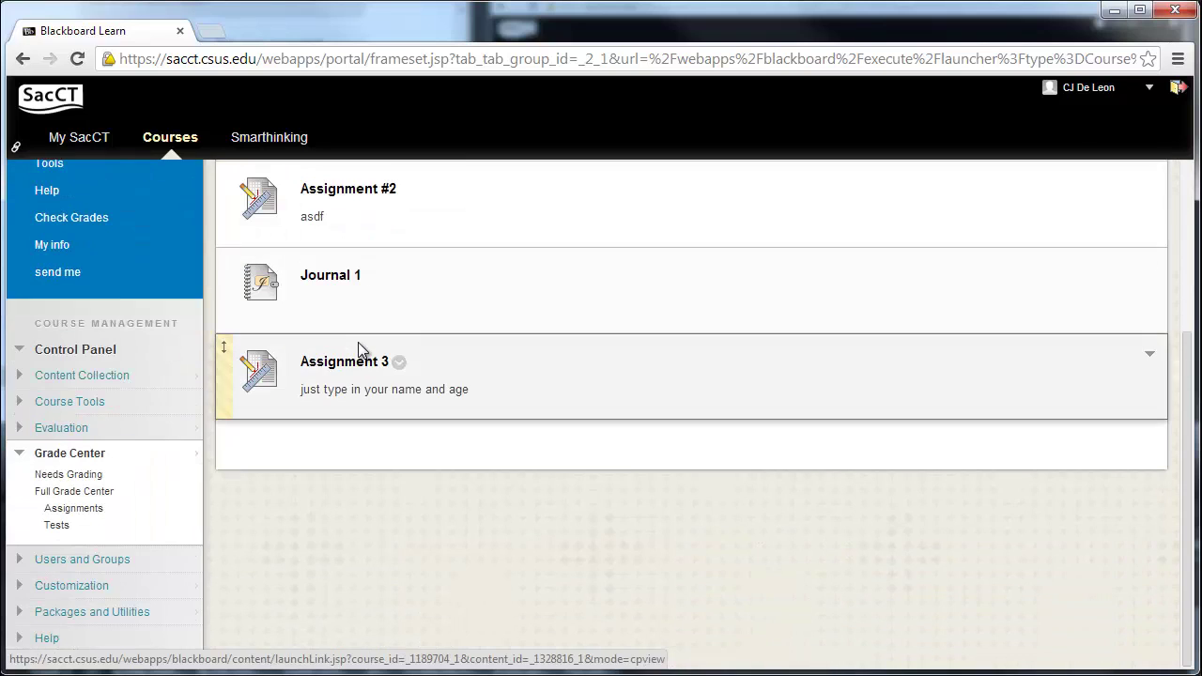
left_click(402, 365)
scroll(404, 369, "up", 3)
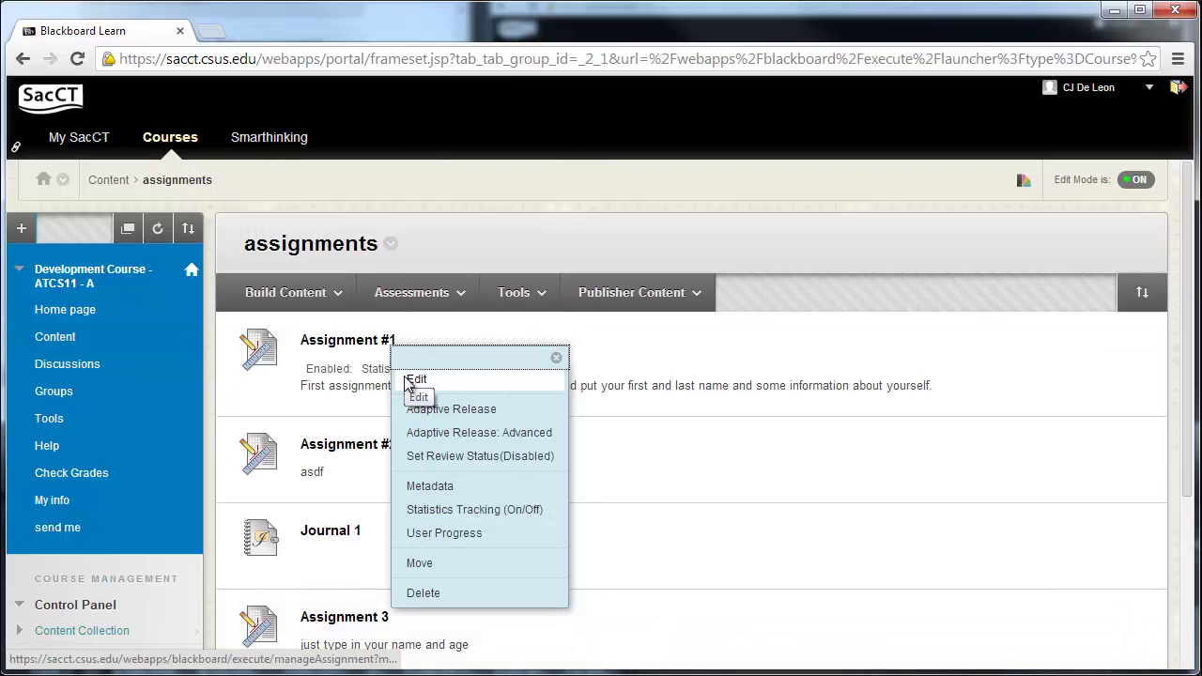
- Rename Assignment 3 to 'Assignment #3' in its edit form
left_click(405, 381)
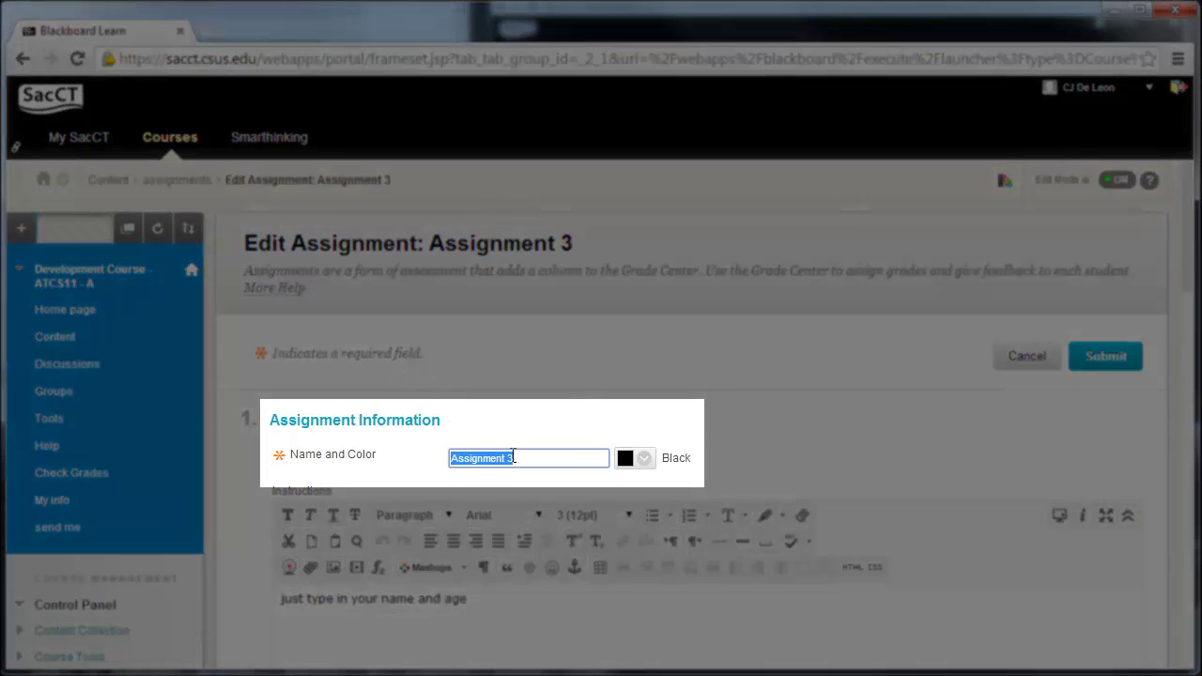
left_click(509, 457)
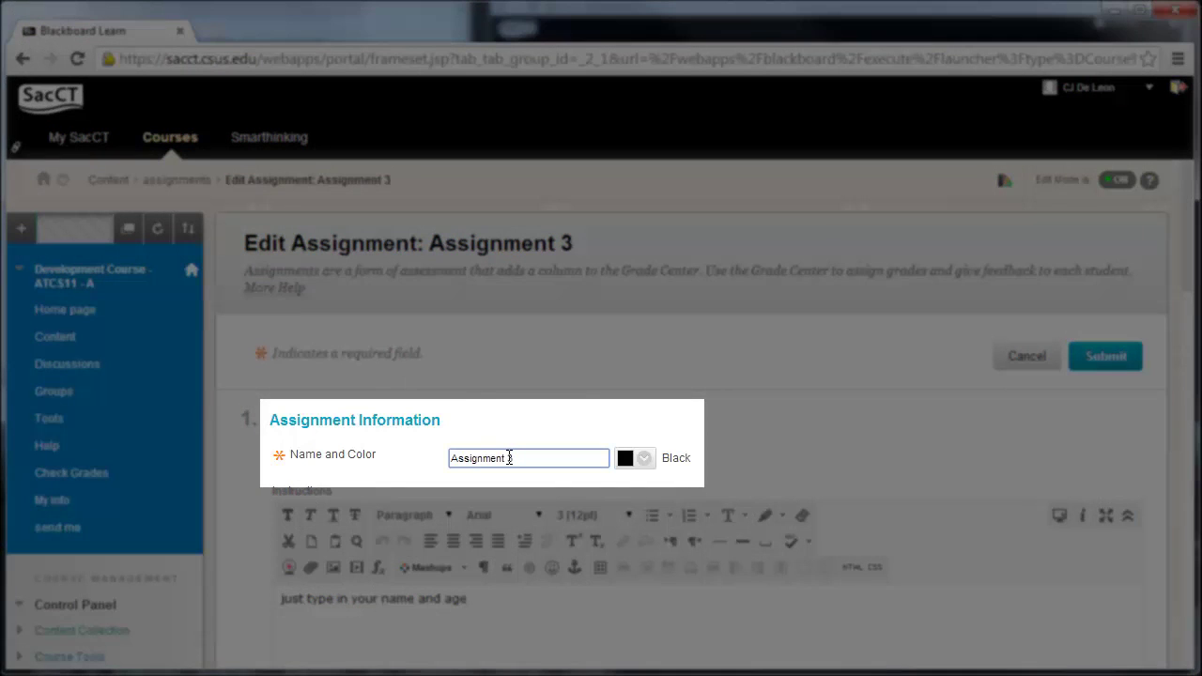
type("#")
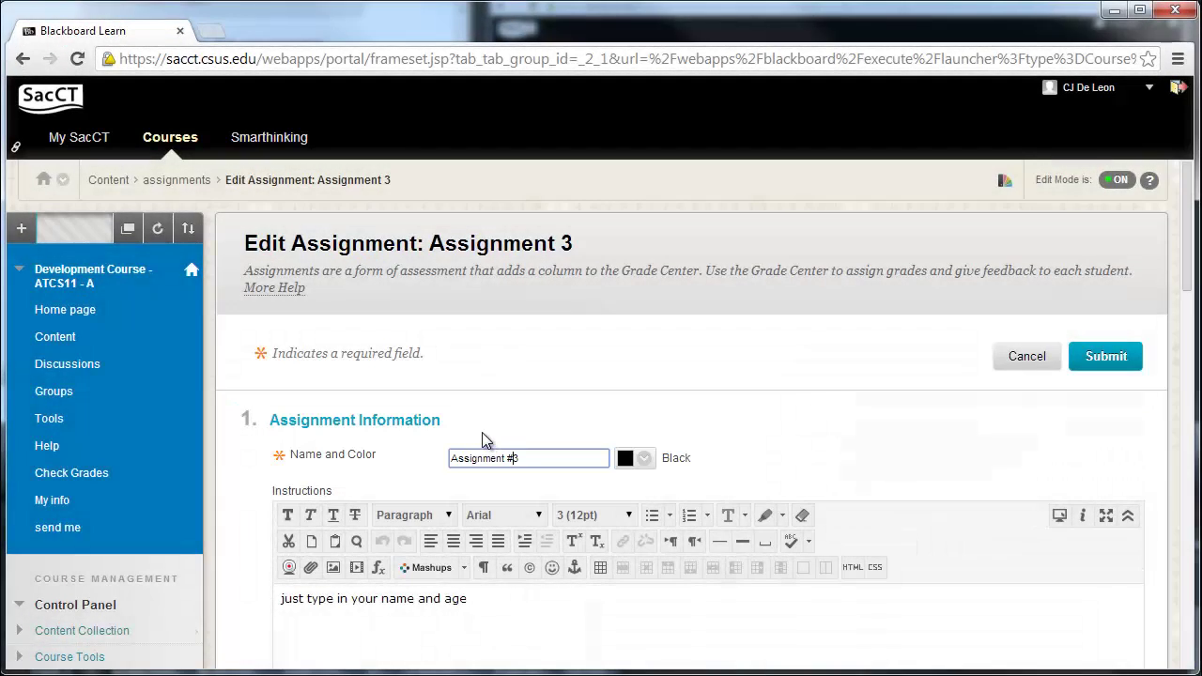
left_click(474, 437)
- Change Points Possible from 10 to 20 and submit the assignment edits
scroll(474, 437, "down", 5)
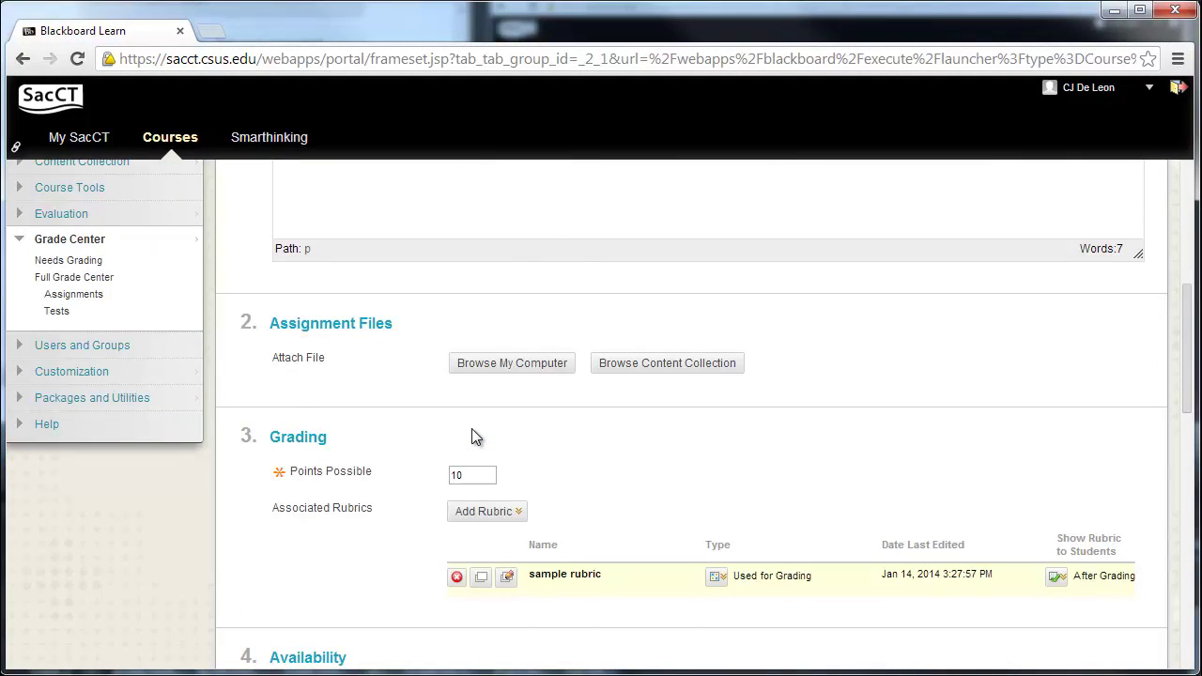
scroll(475, 437, "down", 1)
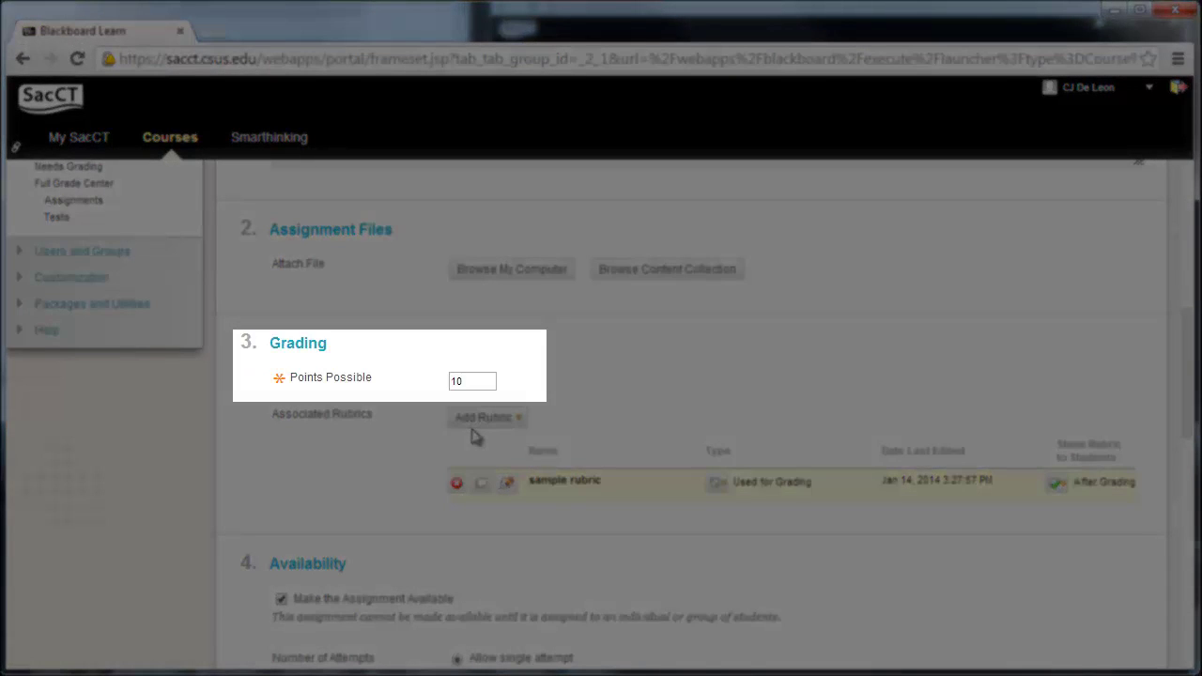
left_click_drag(466, 382, 446, 383)
type("20")
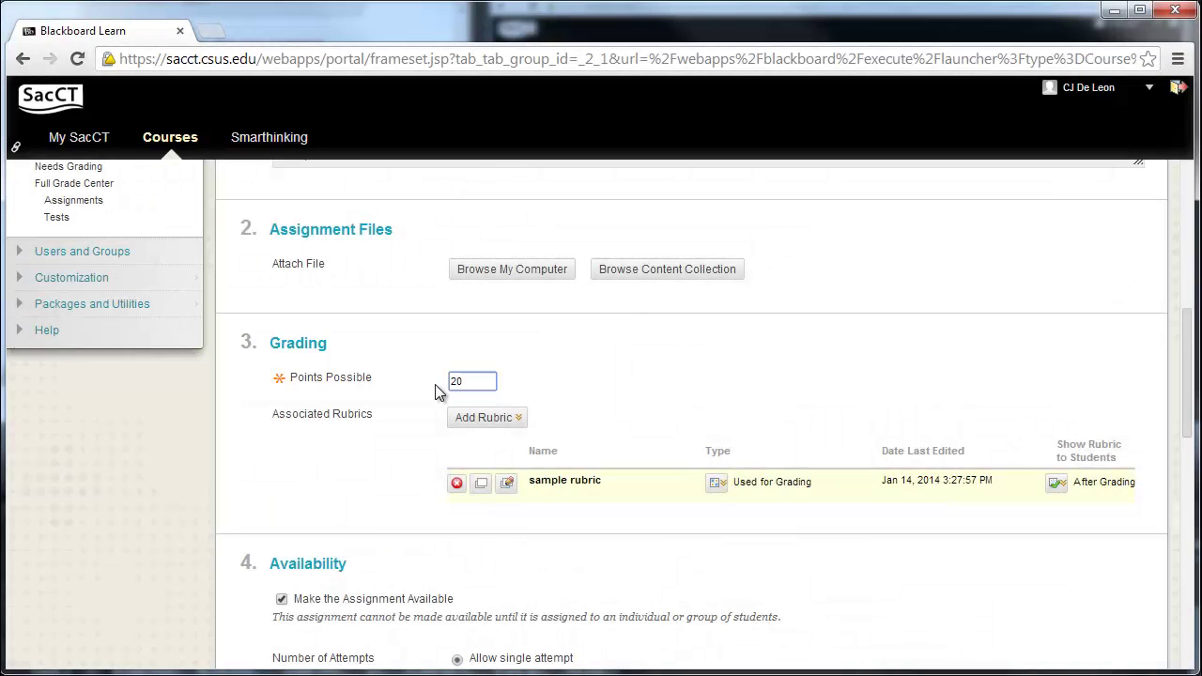
left_click(432, 391)
scroll(432, 385, "down", 2)
scroll(432, 385, "down", 3)
scroll(432, 385, "down", 4)
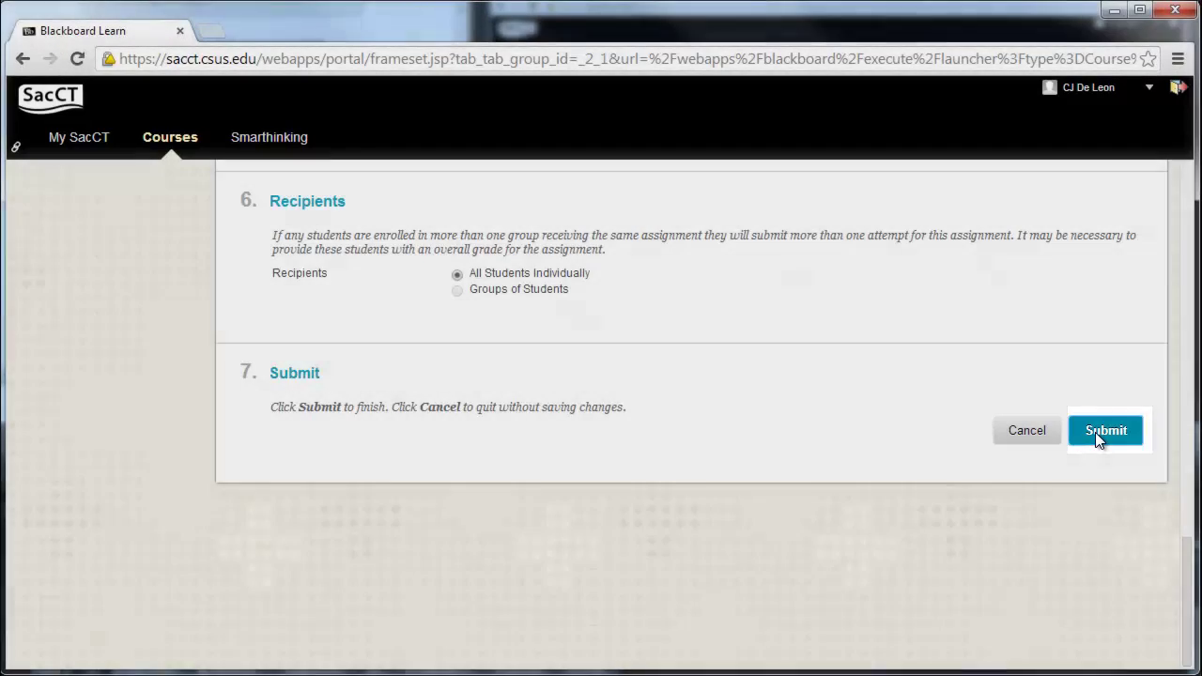
left_click(1097, 436)
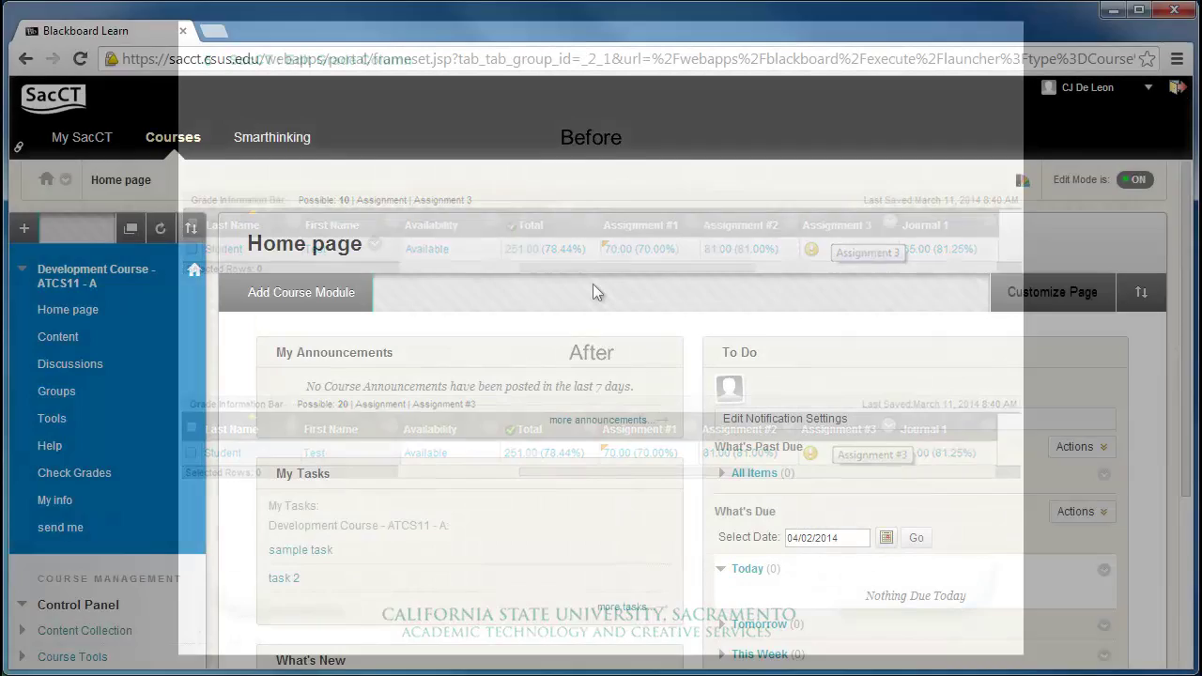
- Scroll down the course Home page to the Grade Center links
scroll(592, 292, "down", 3)
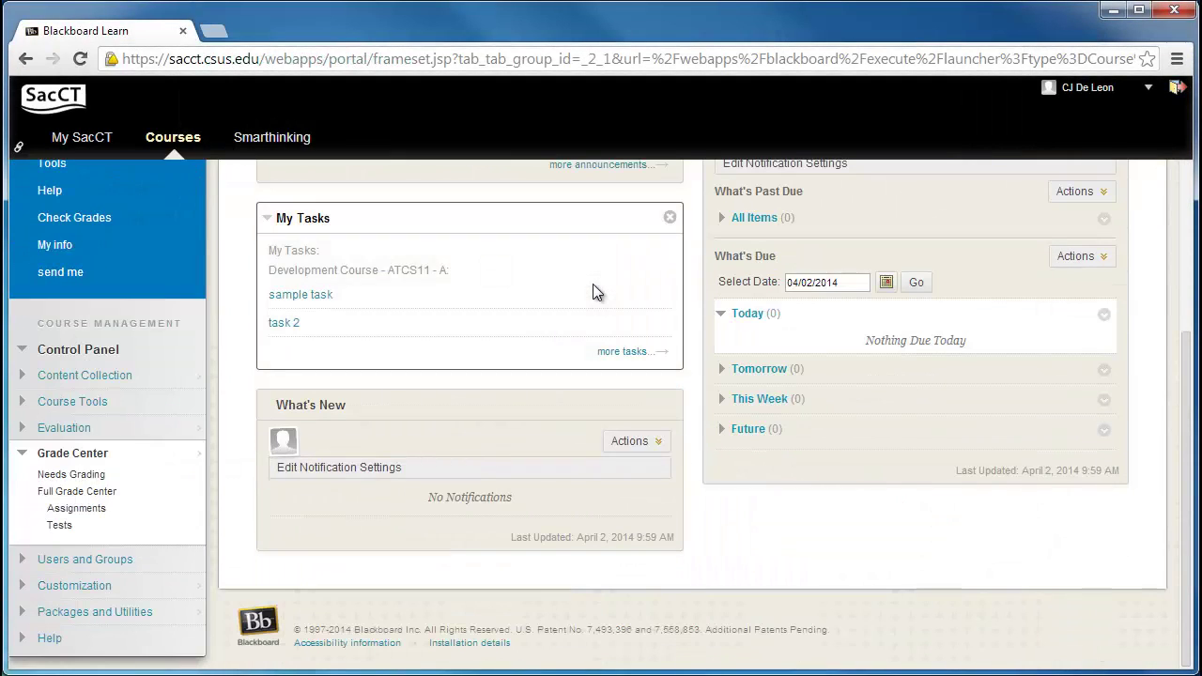
- Open the test column's Edit Column form from the Full Grade Center
left_click(108, 494)
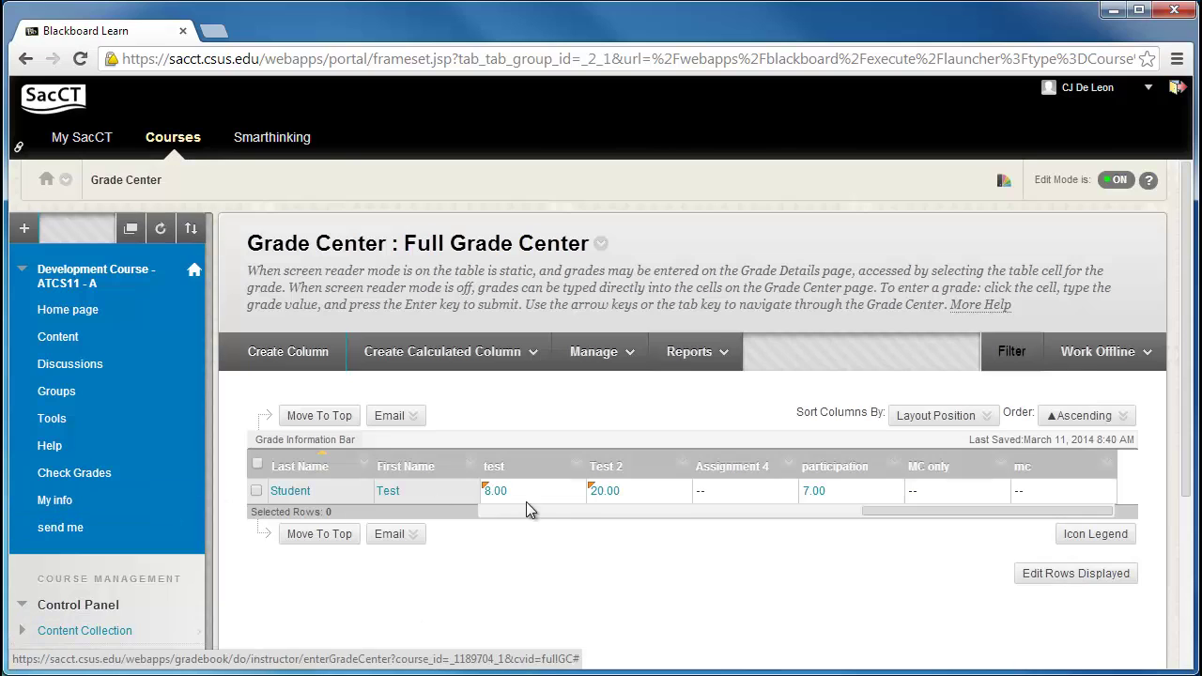
mouse_move(606, 466)
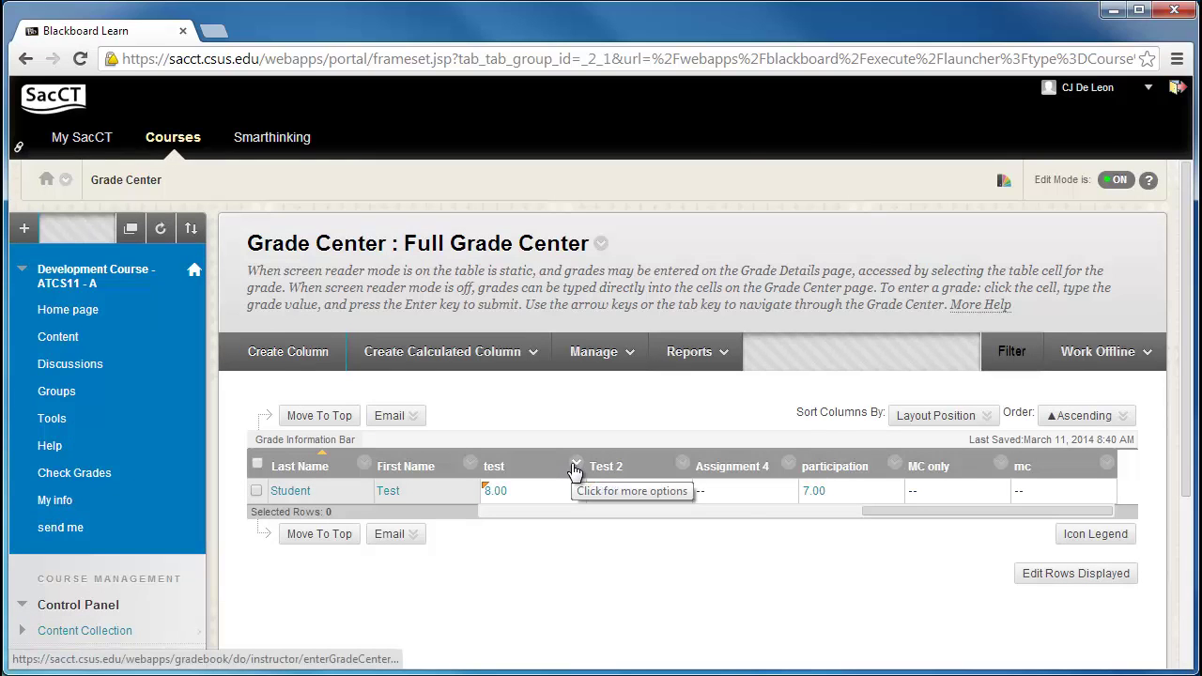
left_click(575, 466)
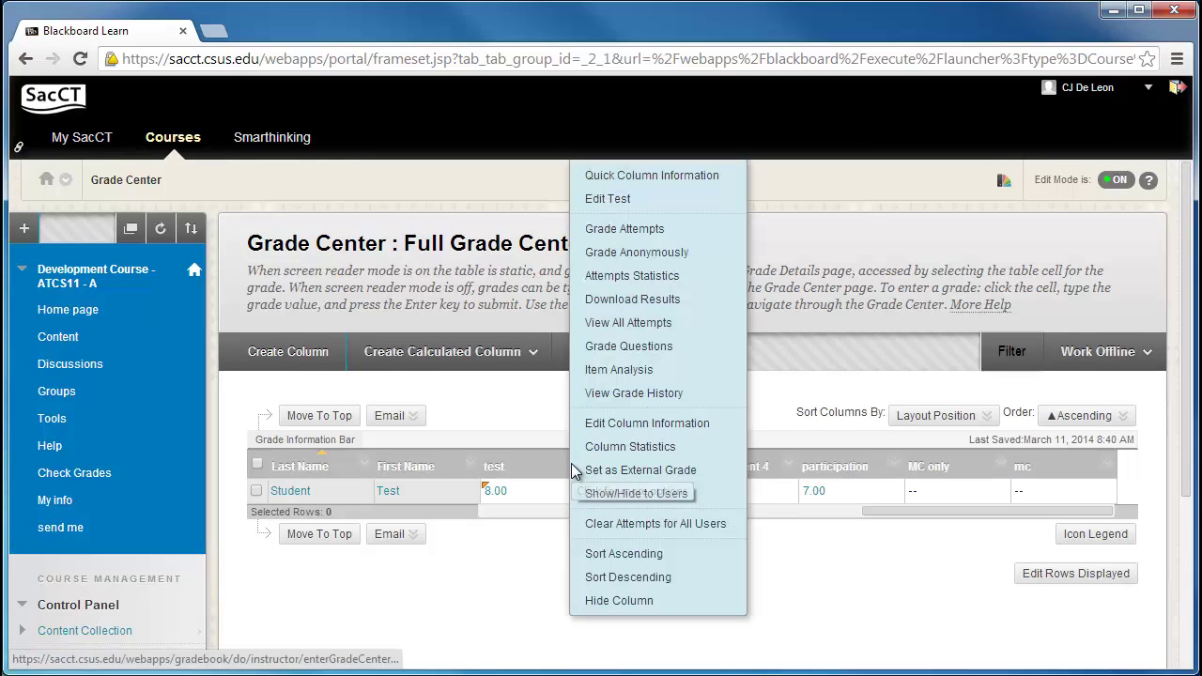
left_click(617, 427)
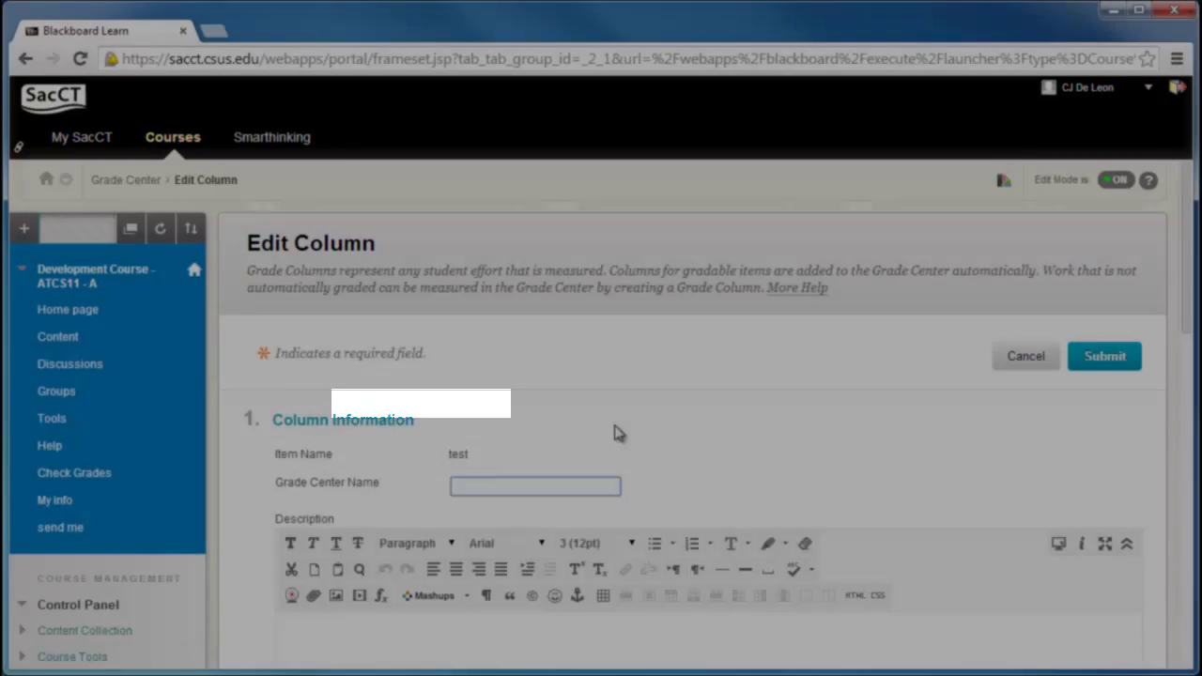
- Review the test column settings and cancel without saving
scroll(617, 433, "down", 1)
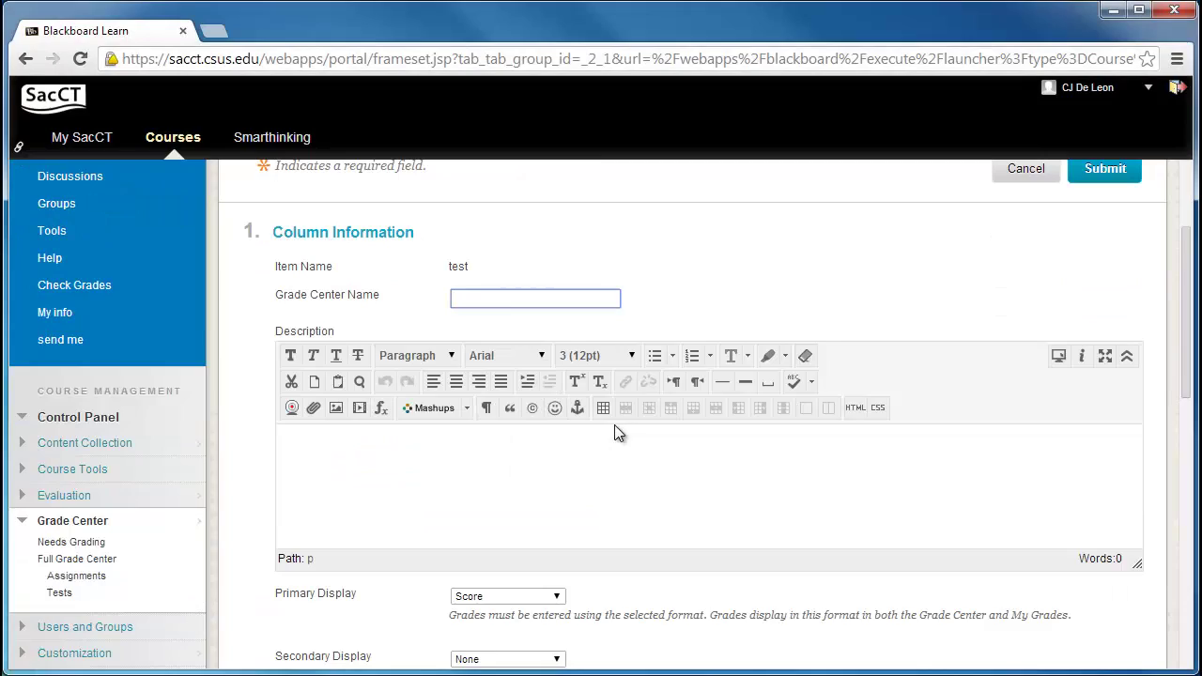
scroll(616, 425, "down", 1)
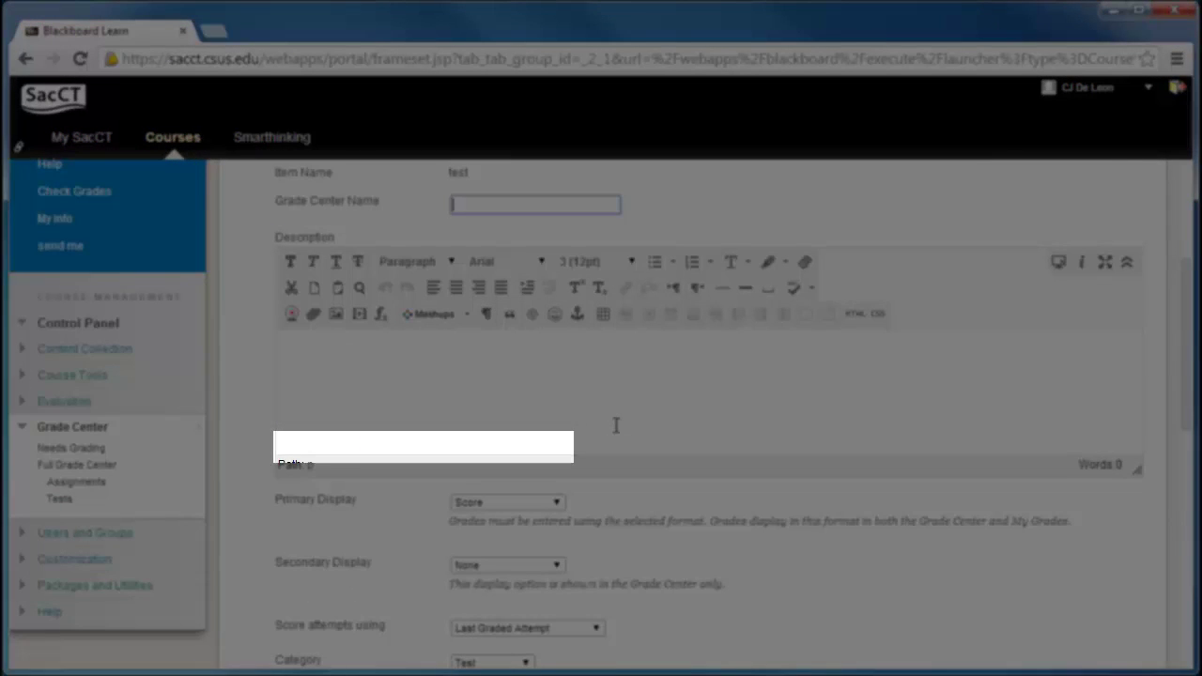
scroll(616, 426, "down", 1)
scroll(616, 425, "down", 1)
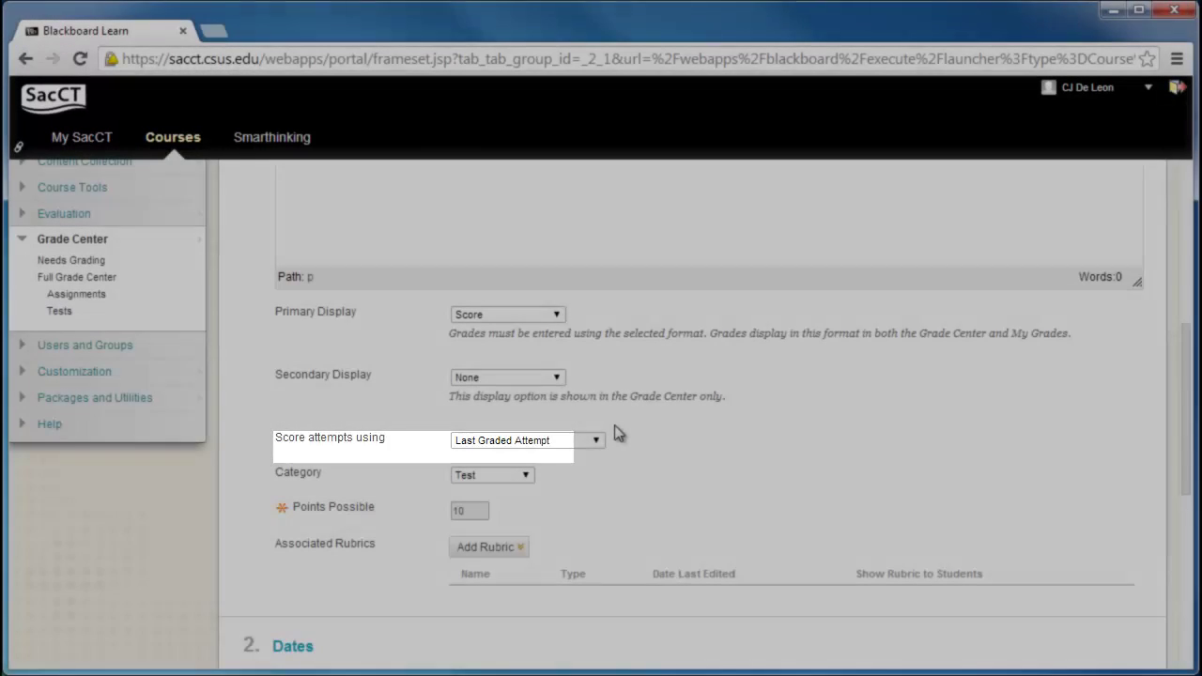
scroll(618, 433, "down", 1)
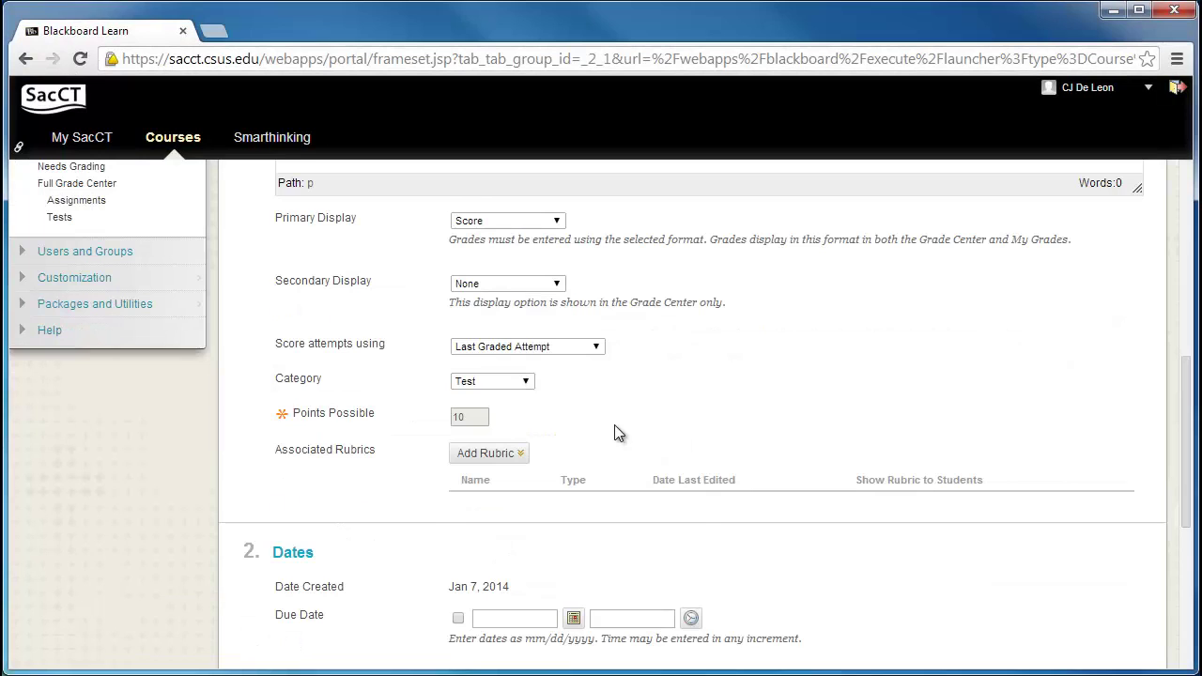
scroll(618, 433, "down", 1)
scroll(618, 433, "down", 1)
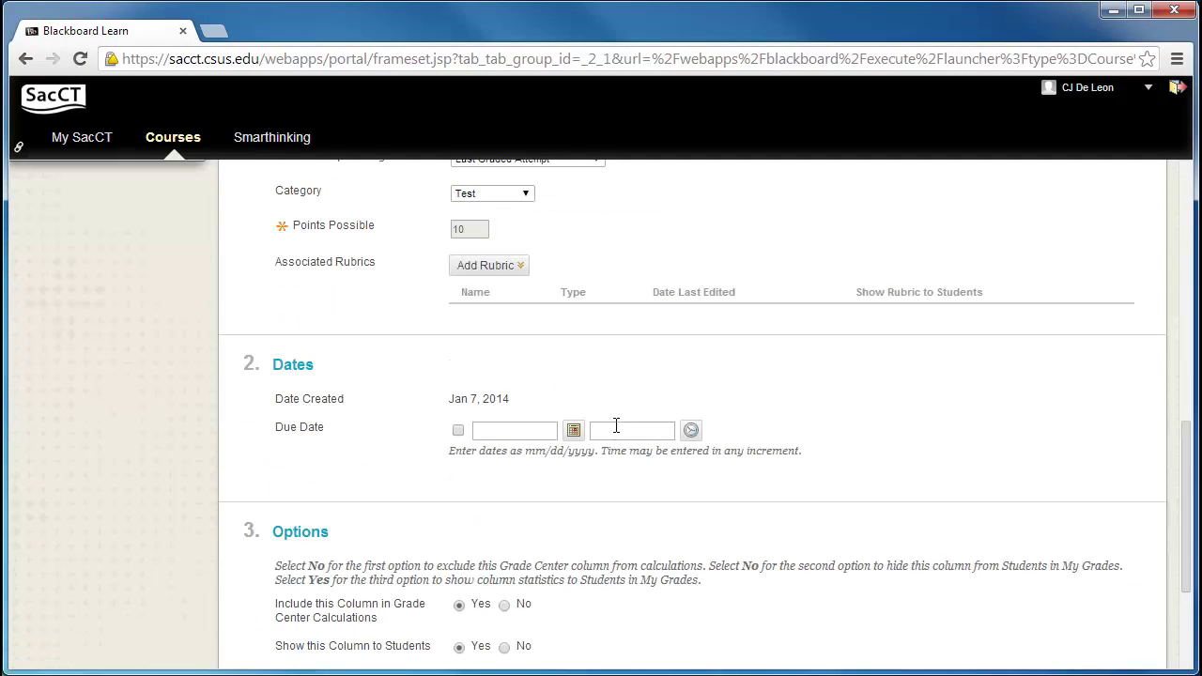
scroll(616, 426, "down", 2)
scroll(618, 433, "down", 1)
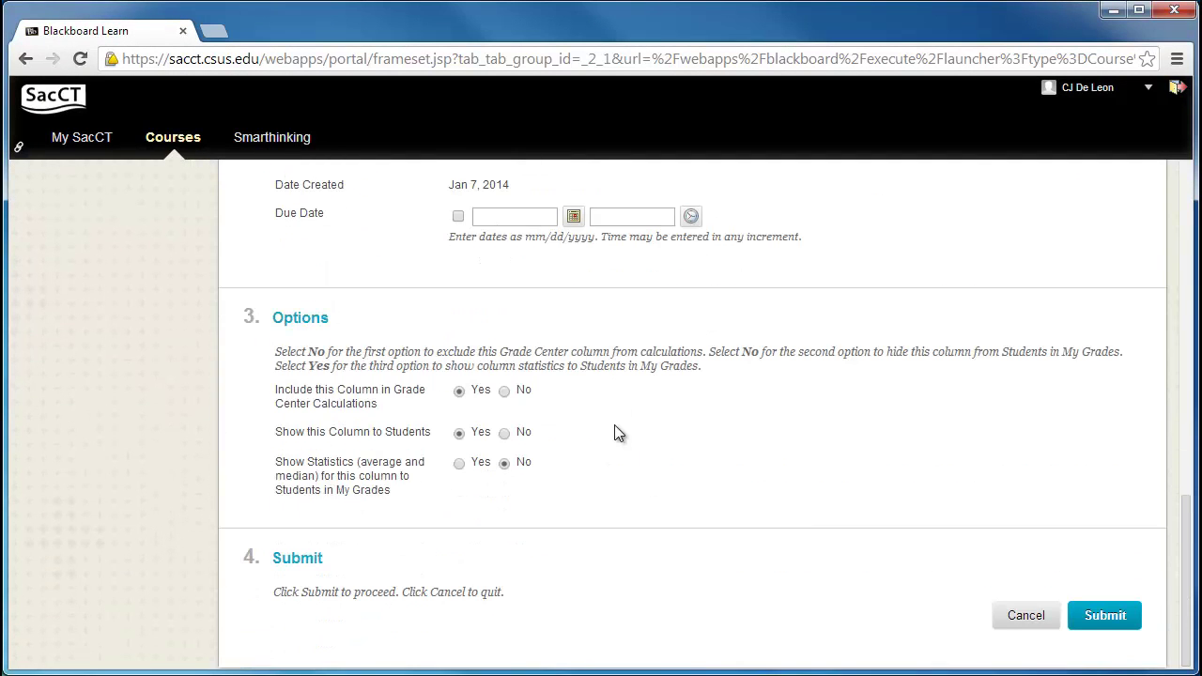
left_click(1016, 624)
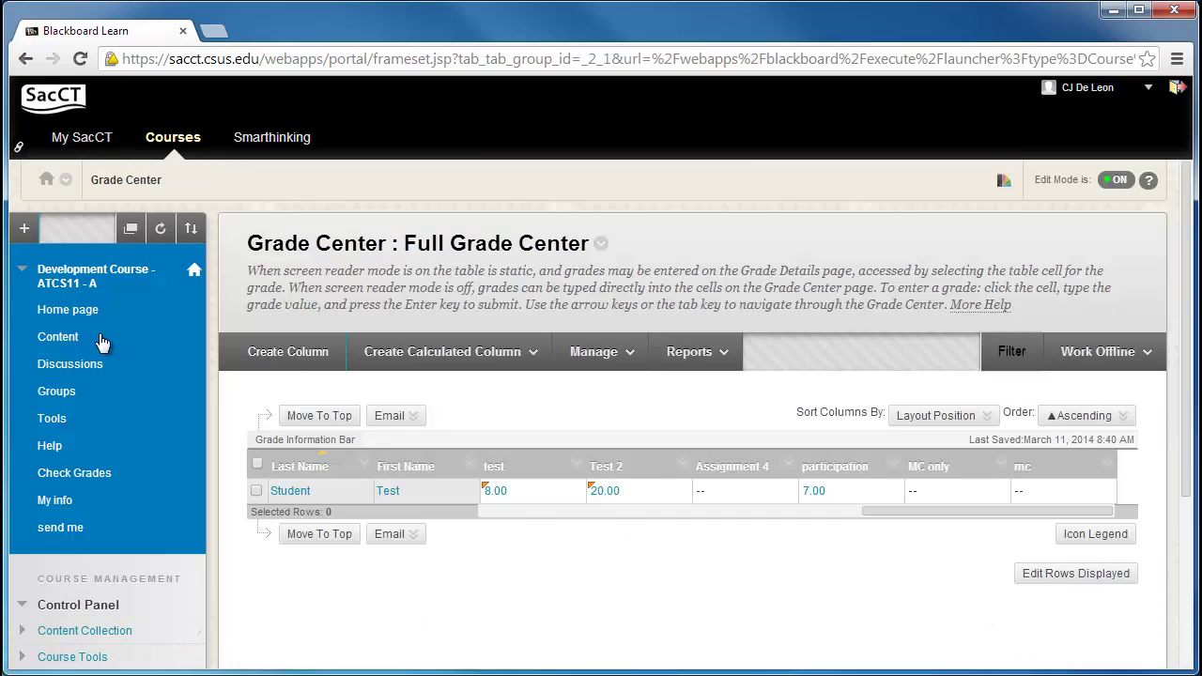
- Open Test Options for the test named 'test' in the Tests folder
left_click(73, 338)
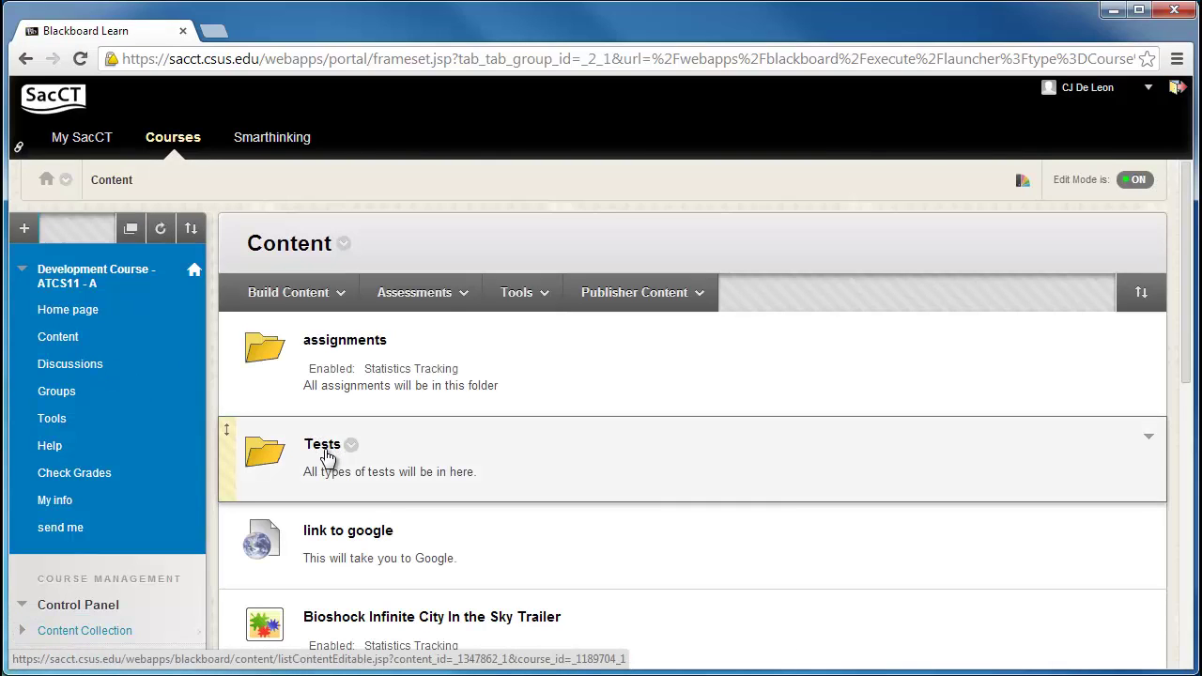
left_click(325, 451)
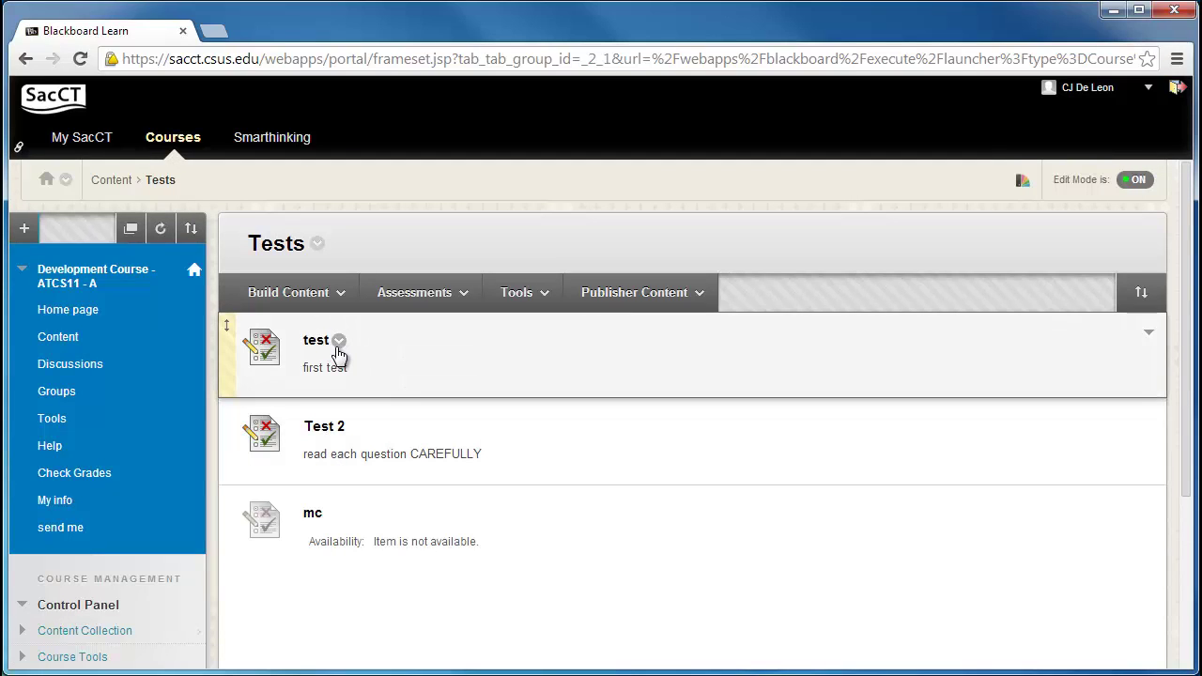
left_click(338, 344)
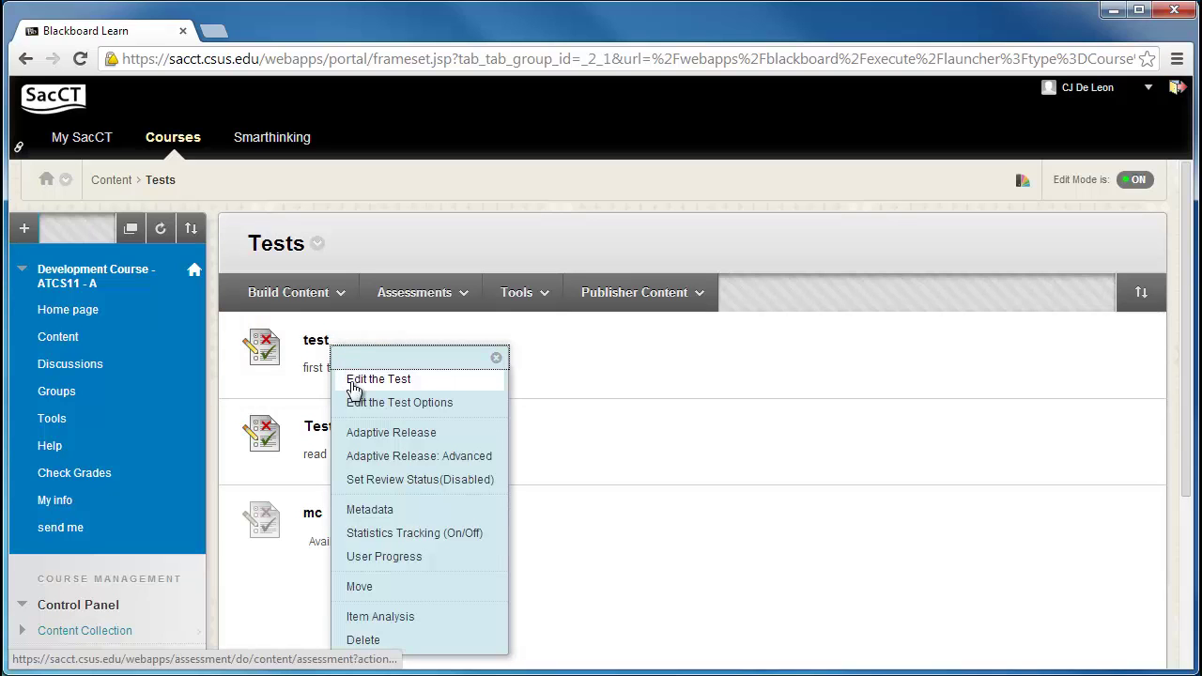
left_click(359, 403)
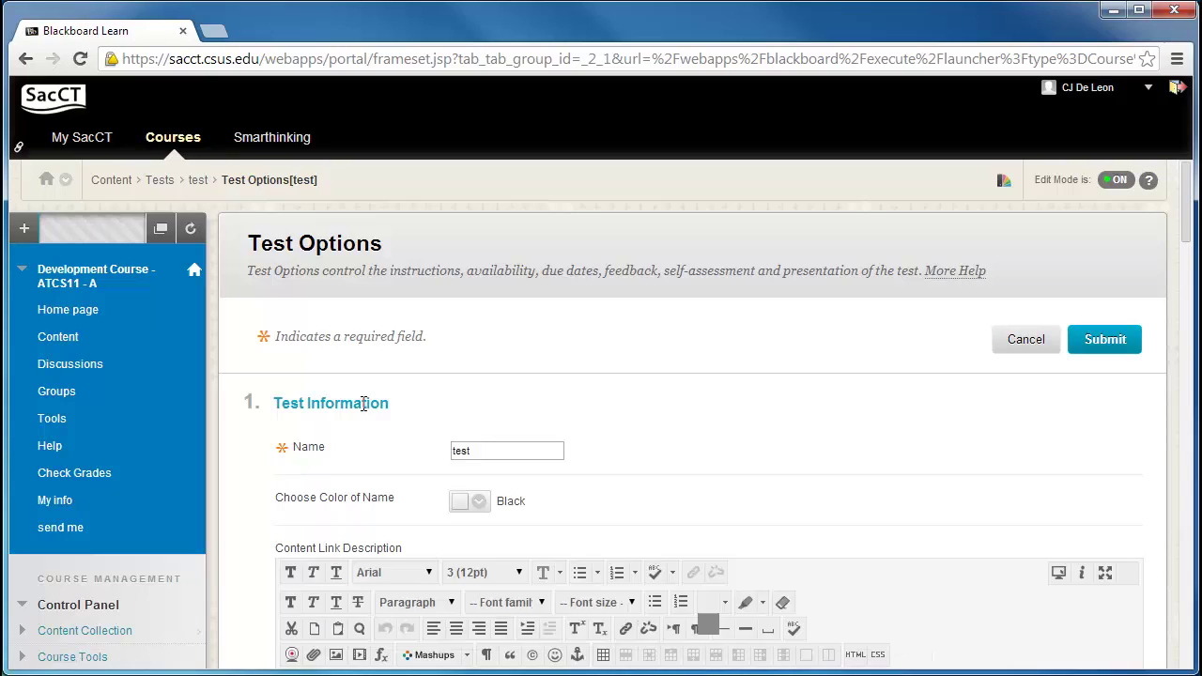
- Change the test's name to 'Test 1' and submit its options
left_click(453, 449)
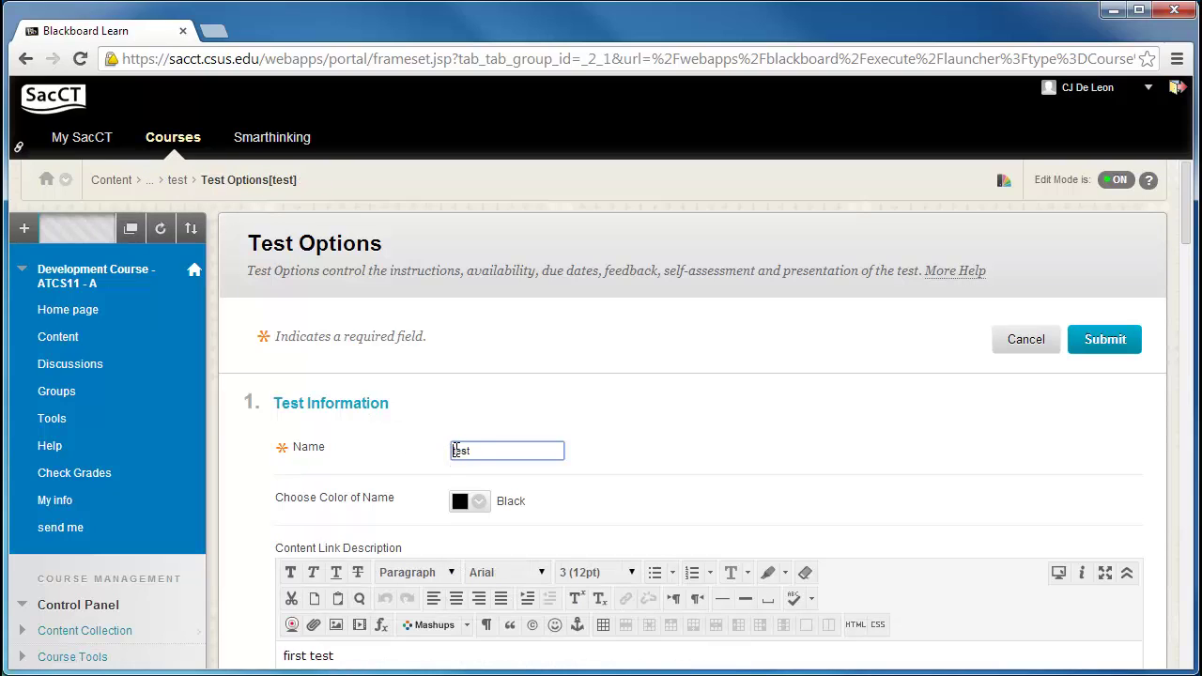
key("Delete")
type("Test")
type(" 1")
left_click(627, 457)
scroll(628, 456, "down", 4)
scroll(627, 456, "down", 4)
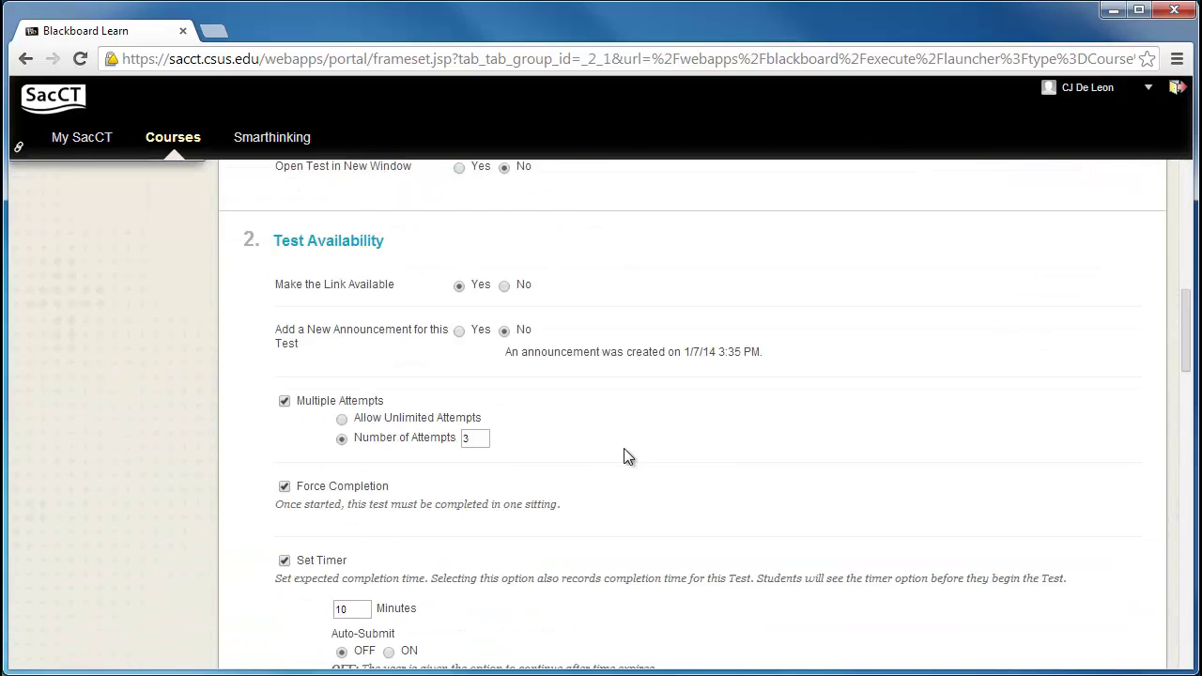
scroll(627, 457, "down", 1)
scroll(628, 456, "down", 4)
scroll(627, 456, "down", 4)
scroll(628, 456, "down", 5)
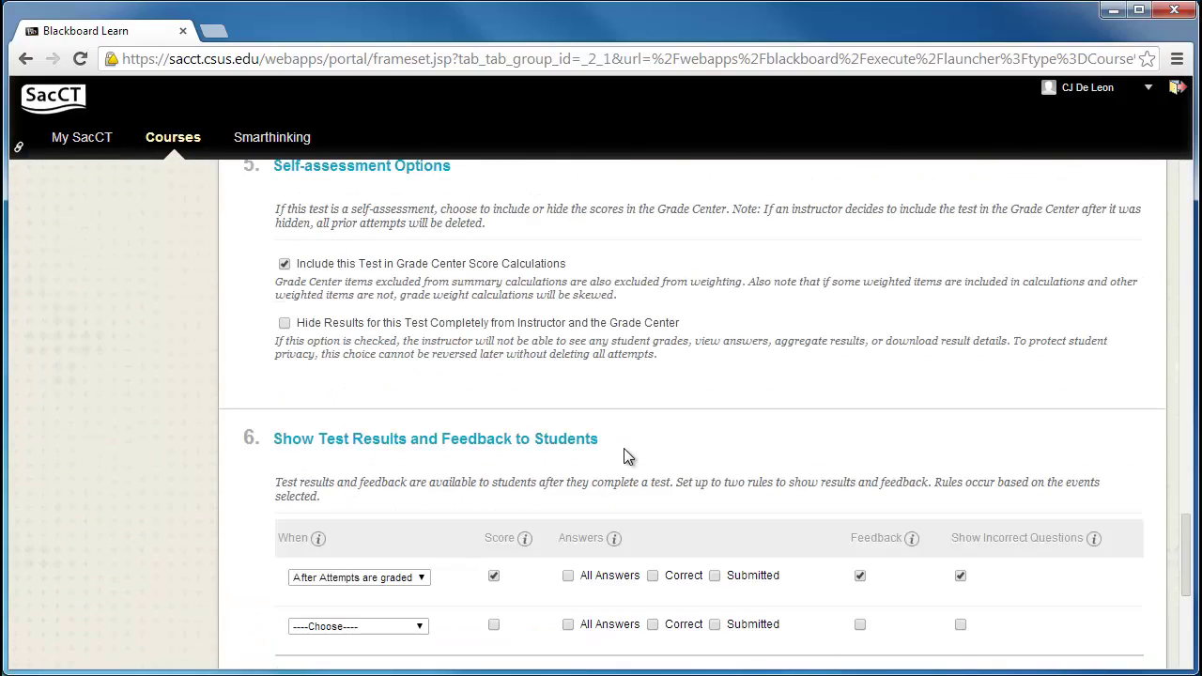
scroll(627, 456, "down", 4)
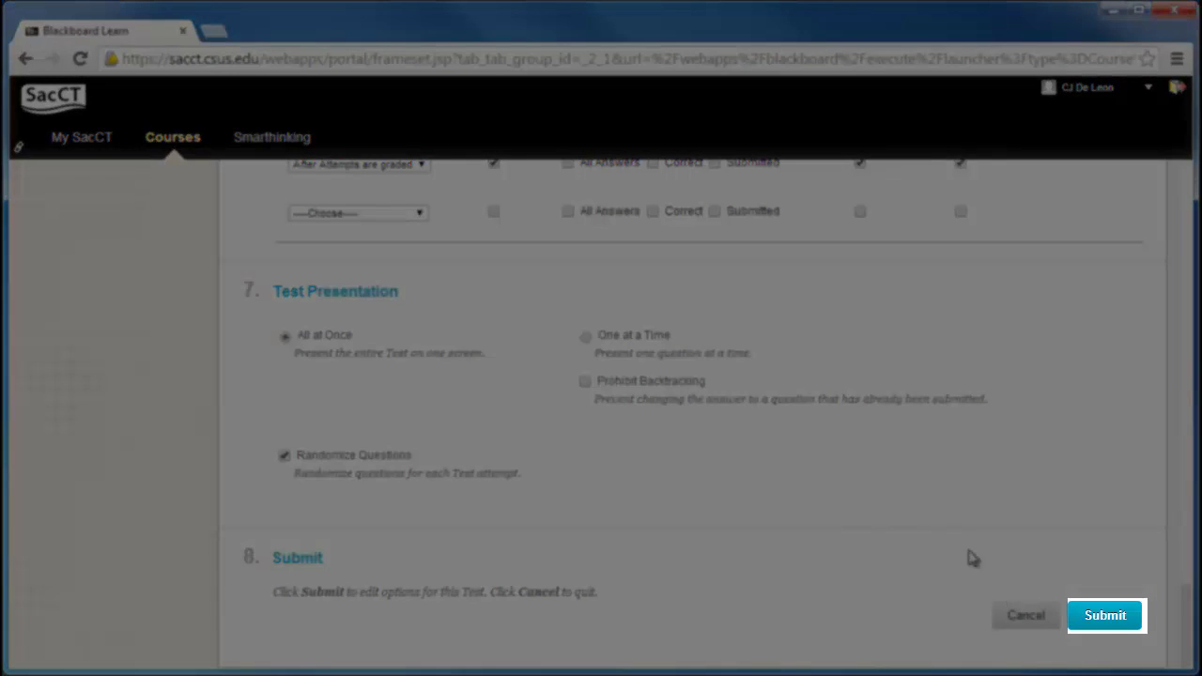
left_click(1106, 616)
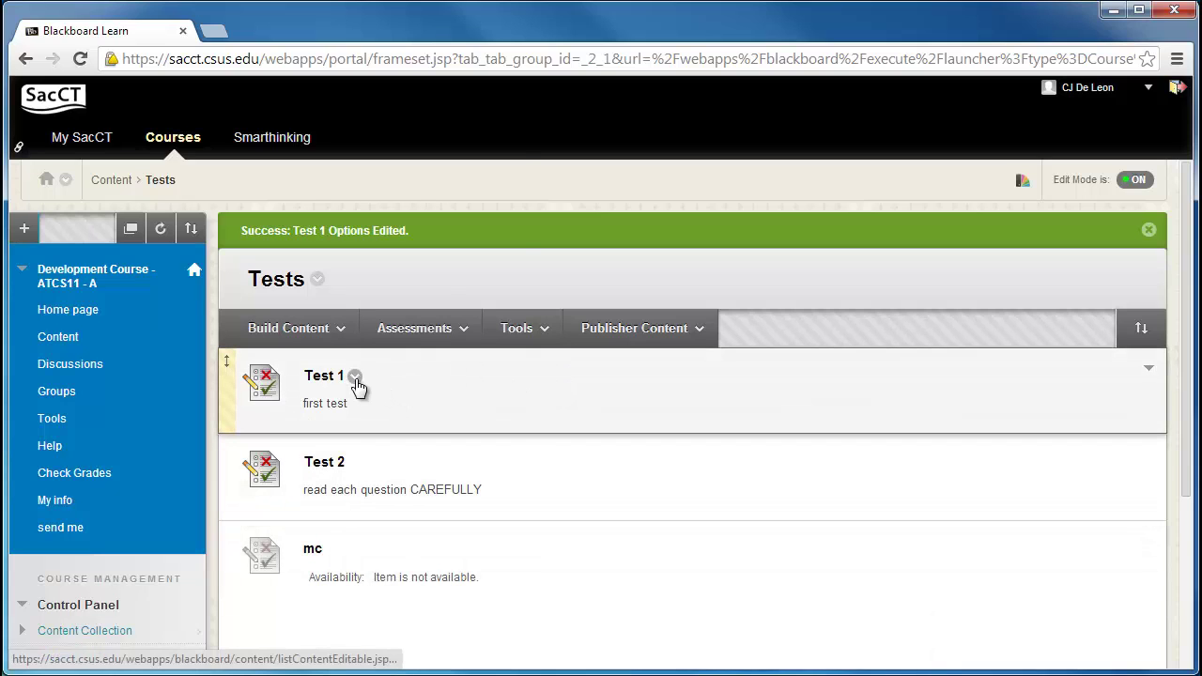
- Open Test 1's questions for editing and scroll to question 5
left_click(356, 379)
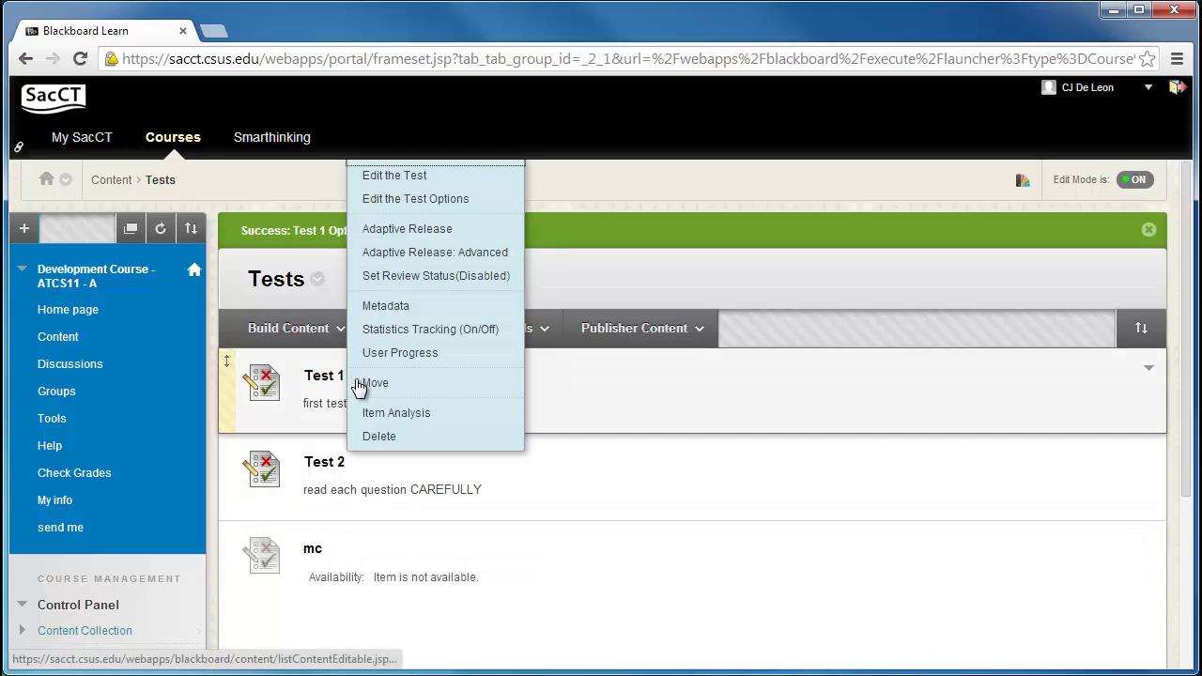
left_click(393, 175)
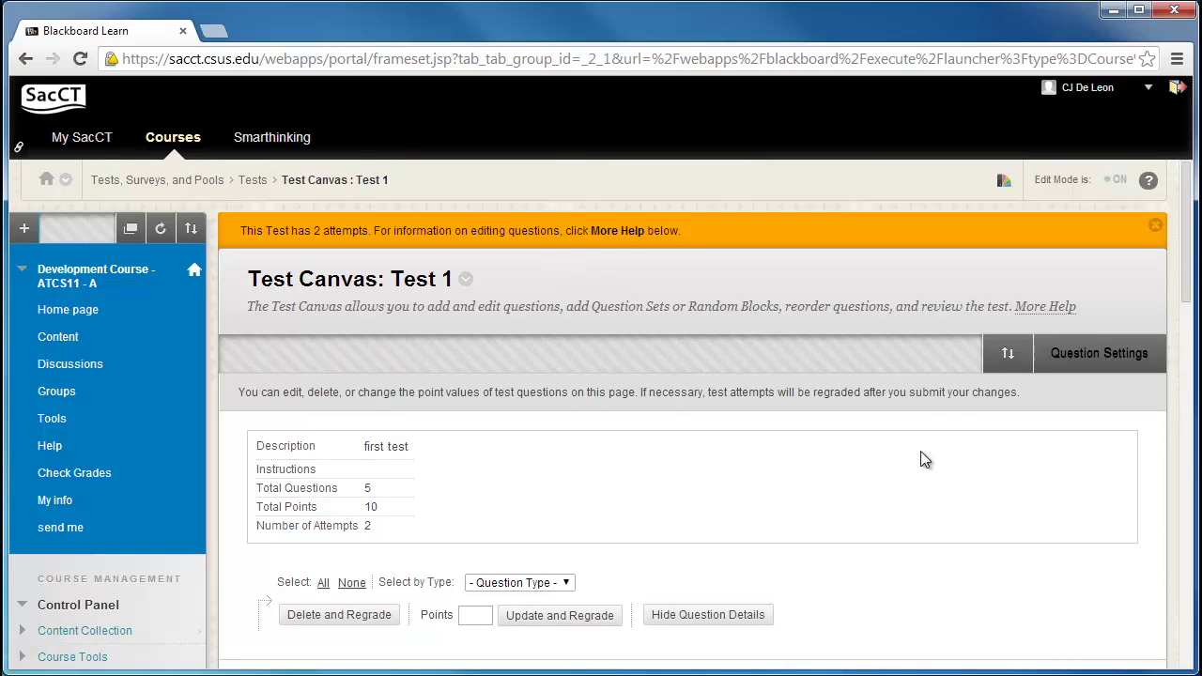
scroll(928, 456, "down", 3)
scroll(931, 454, "down", 2)
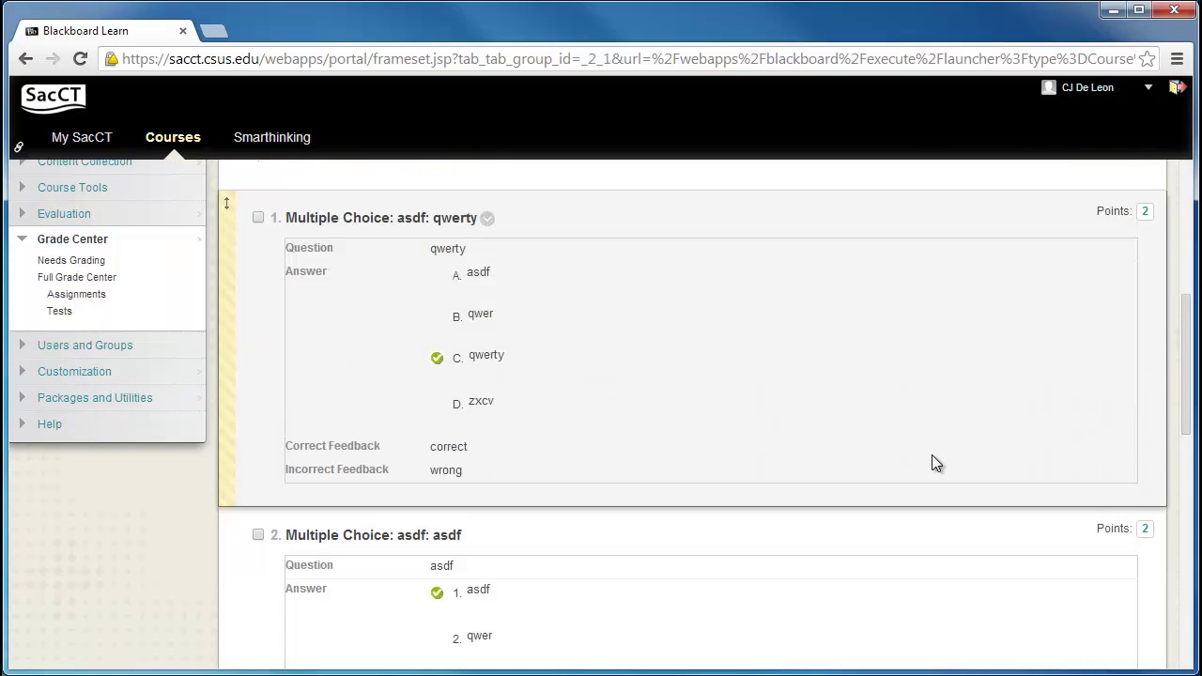
scroll(931, 454, "down", 2)
scroll(931, 455, "down", 3)
scroll(932, 455, "down", 4)
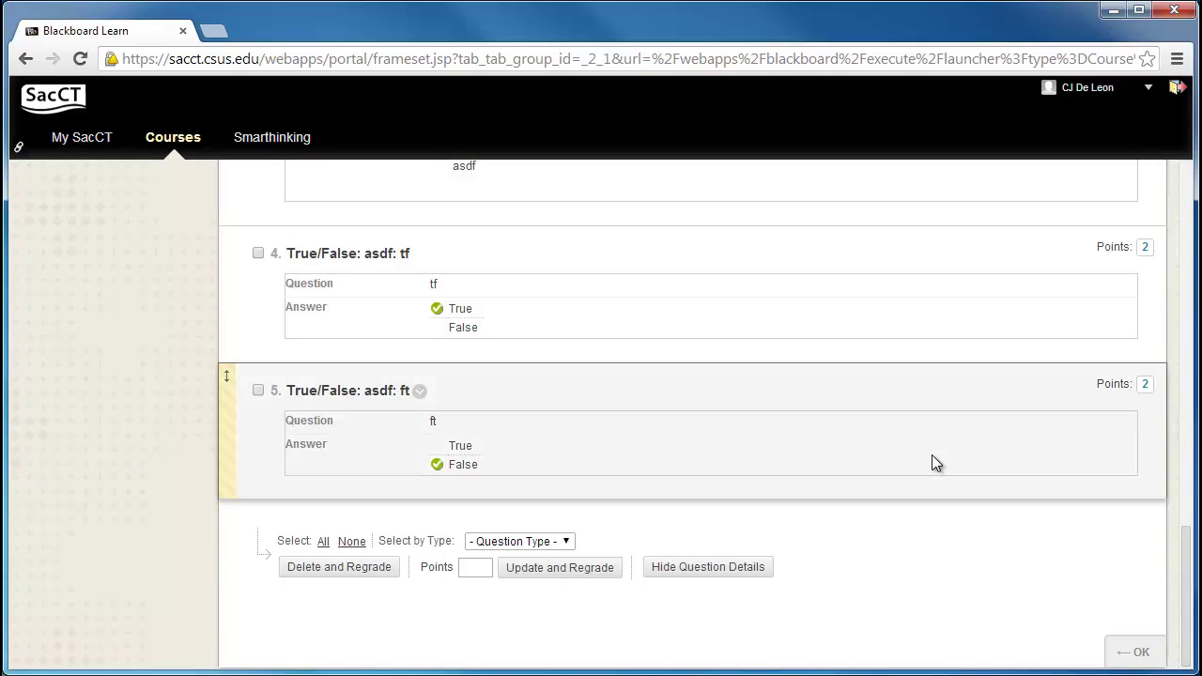
- Change question 5 from 2 to 4 points, regrade existing attempts, and finish editing
left_click(1145, 384)
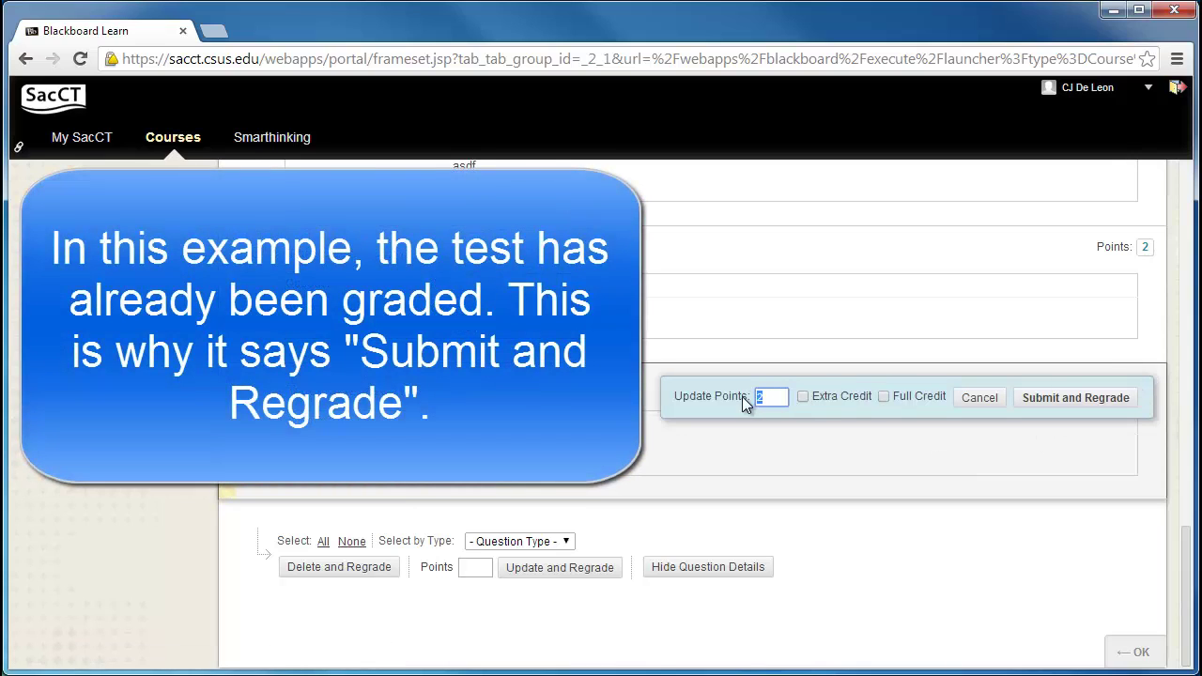
double_click(780, 399)
type("4")
left_click(1054, 400)
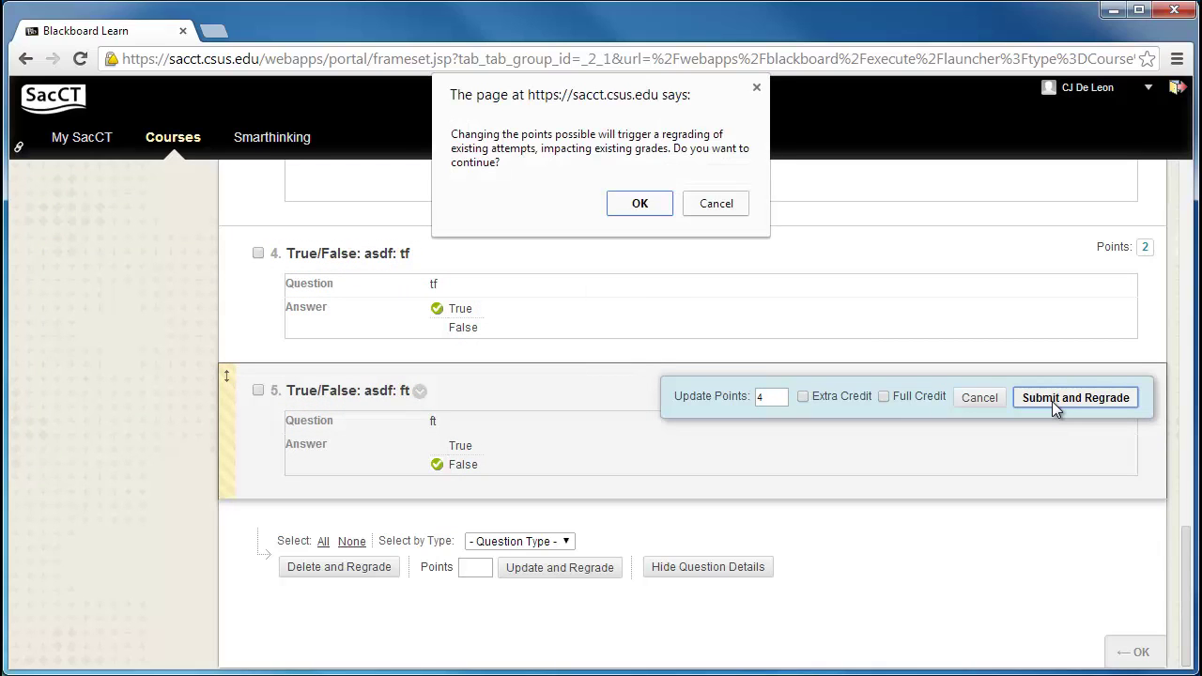
key("Return")
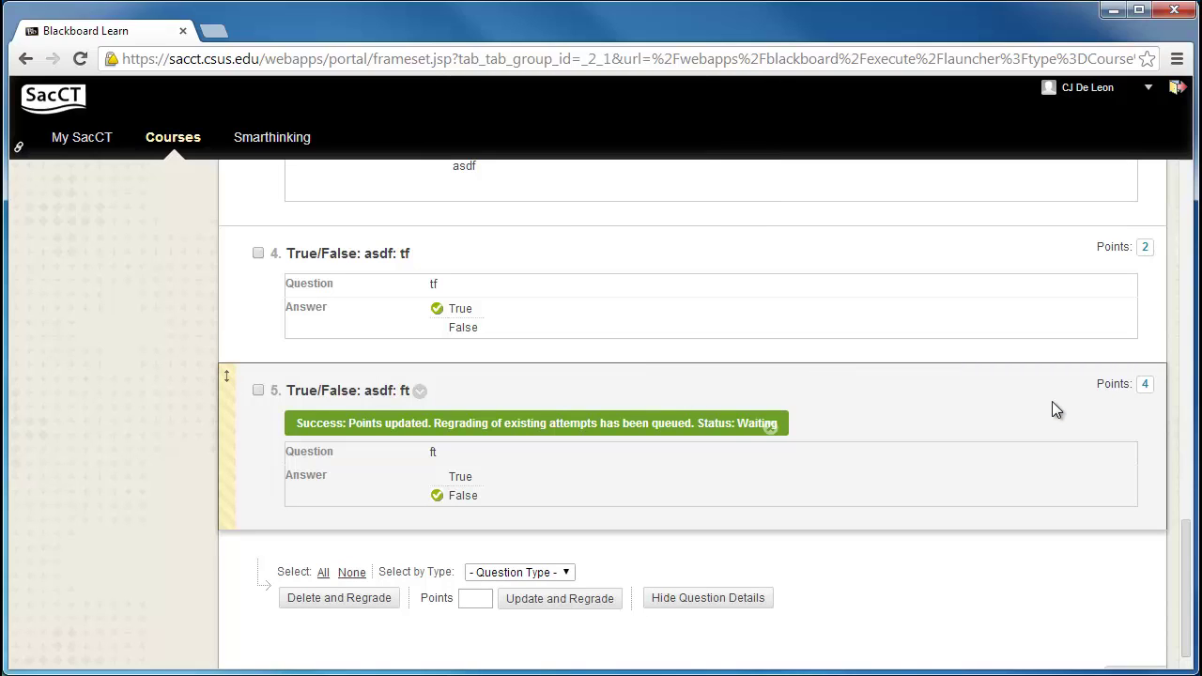
scroll(1051, 401, "down", 1)
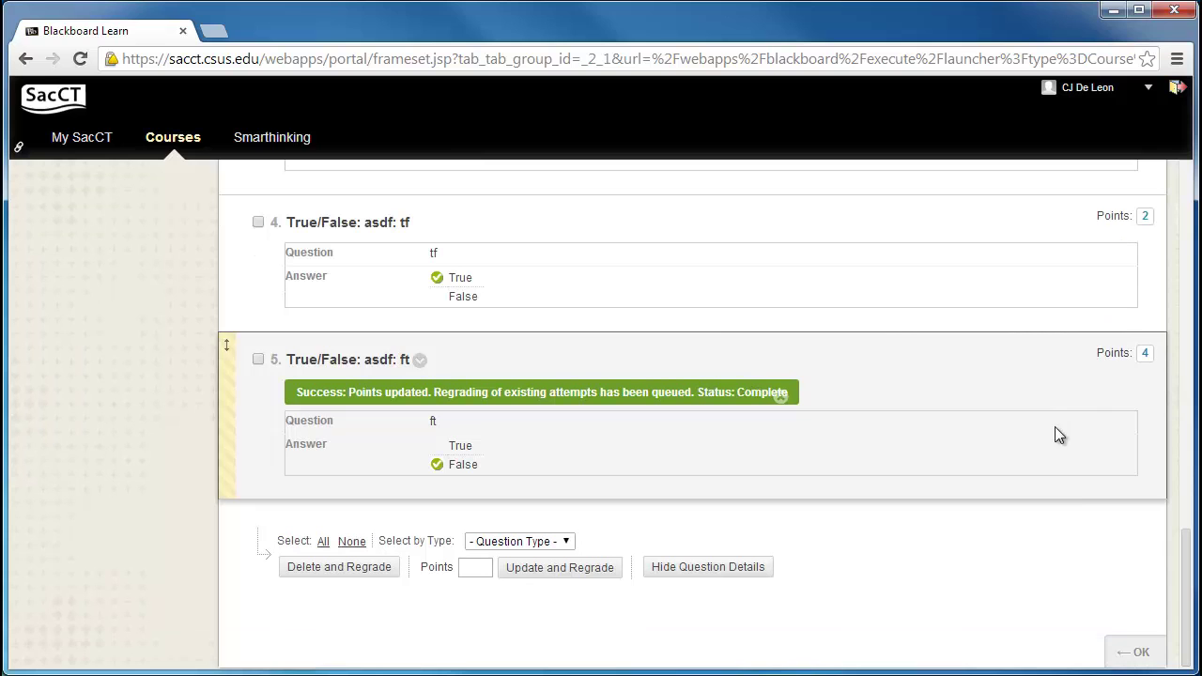
left_click(1134, 651)
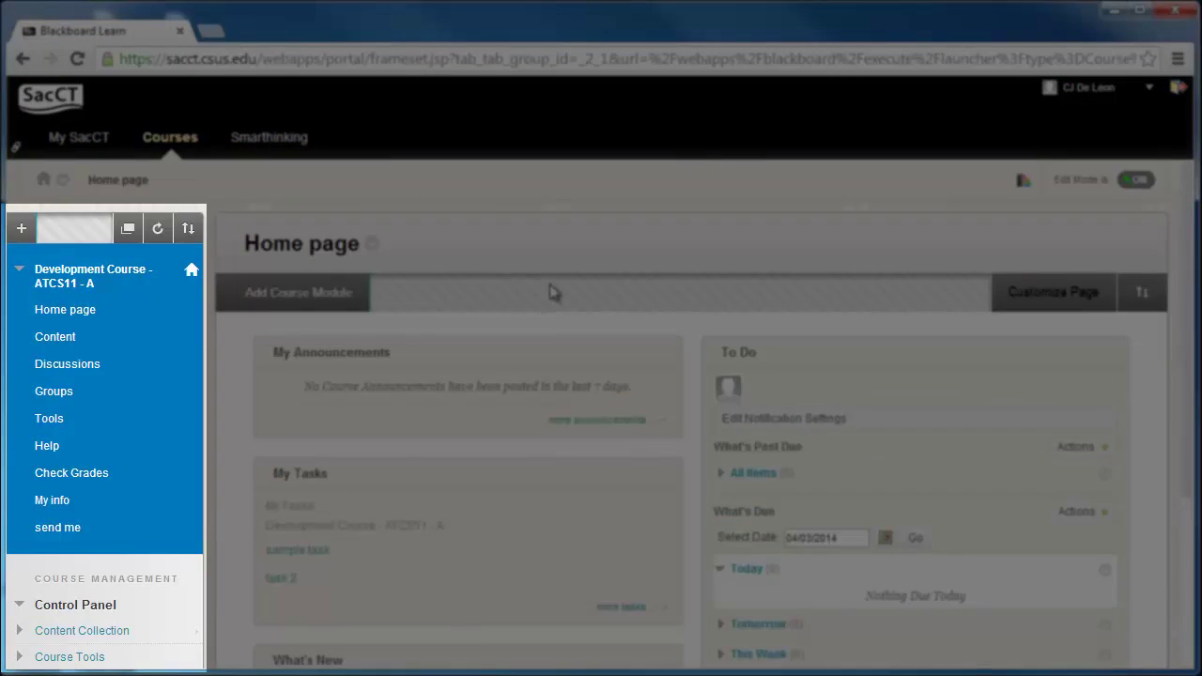
- Scroll the course Home page down to the Control Panel's management links
scroll(552, 292, "down", 3)
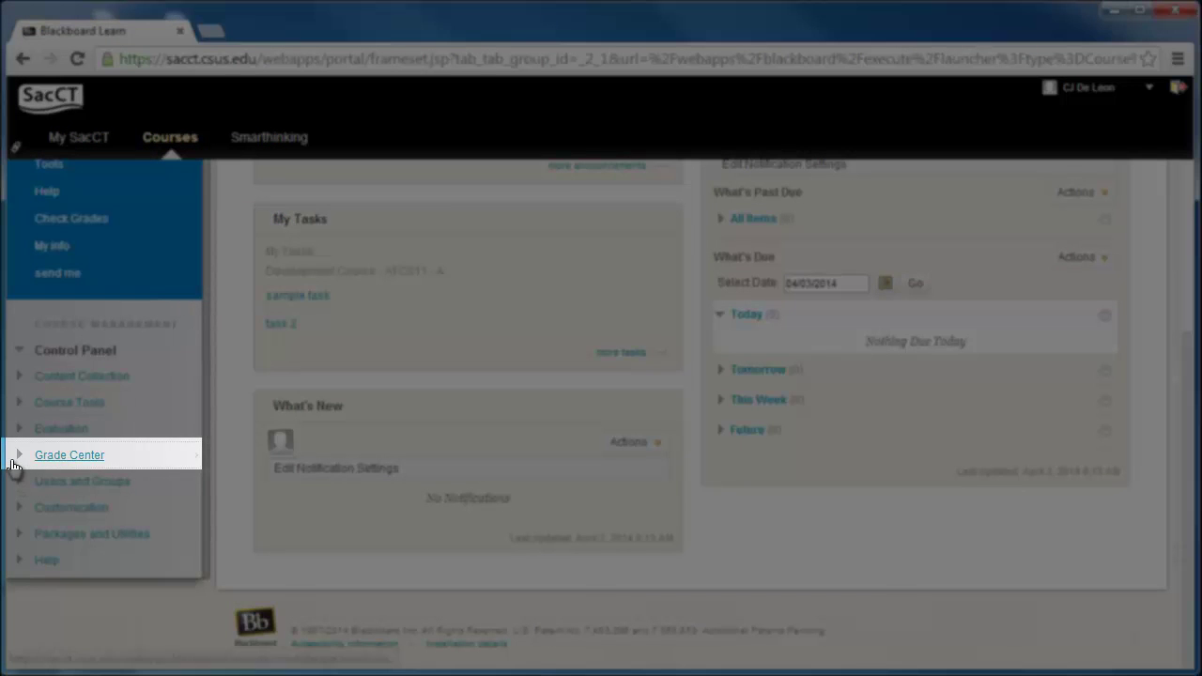
- Open Edit Column Information for the Assignment 4 column in the Full Grade Center
left_click(14, 460)
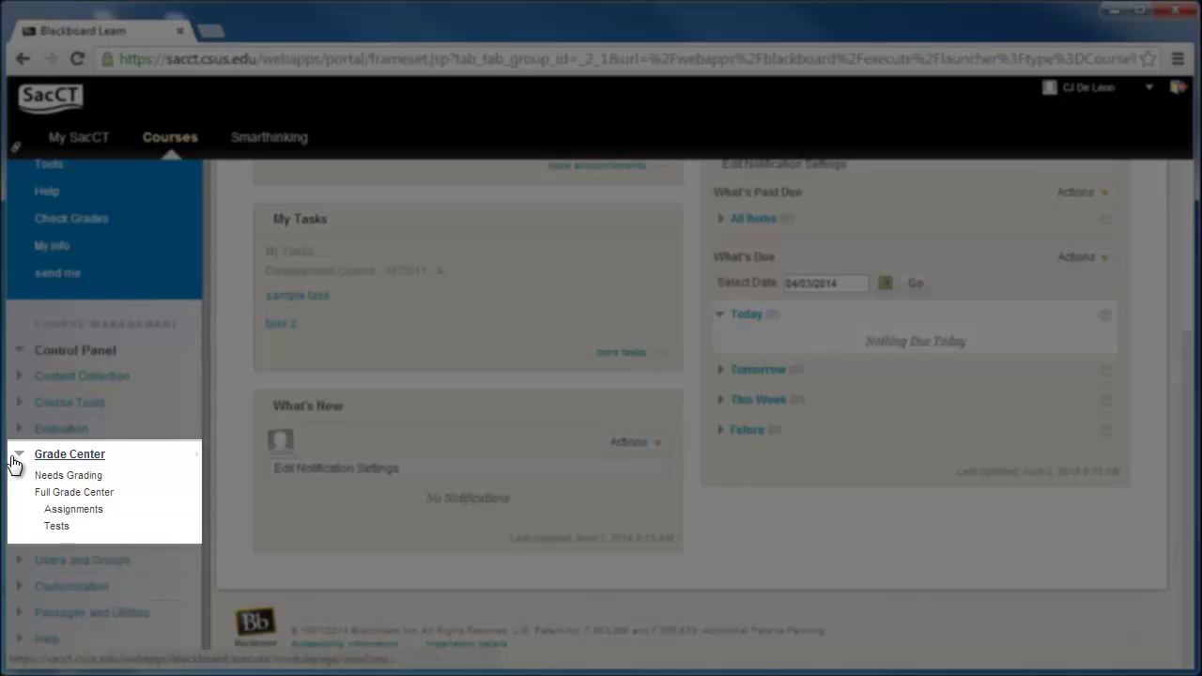
left_click(67, 496)
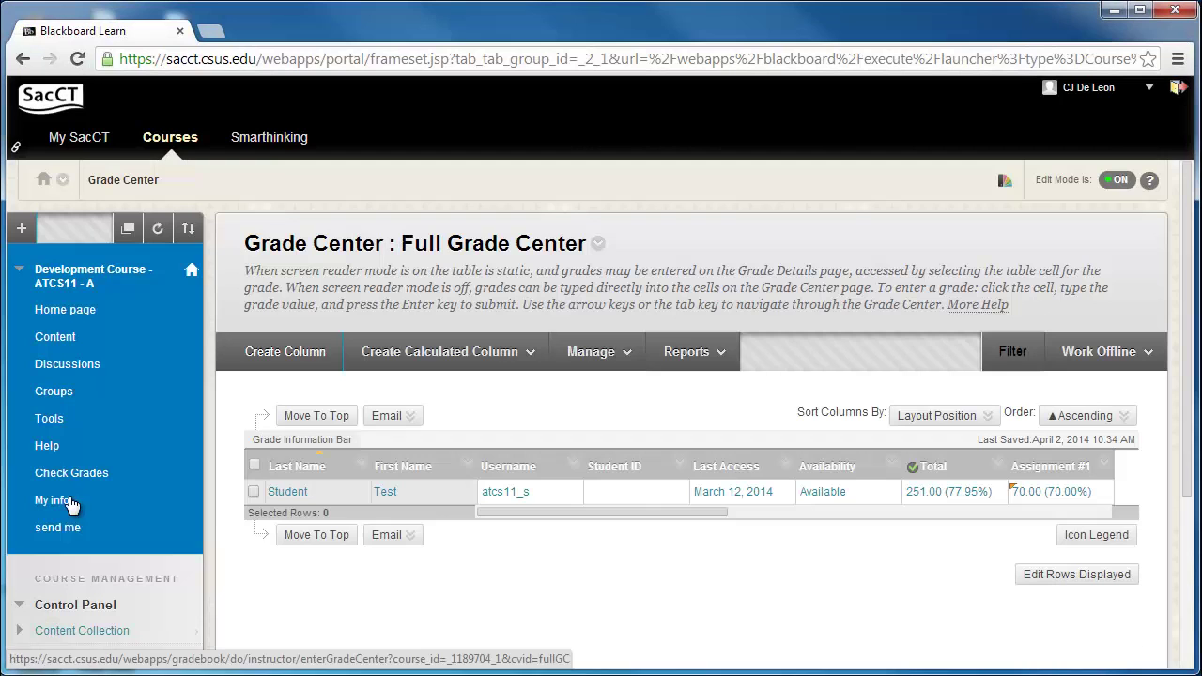
left_click_drag(506, 509, 850, 518)
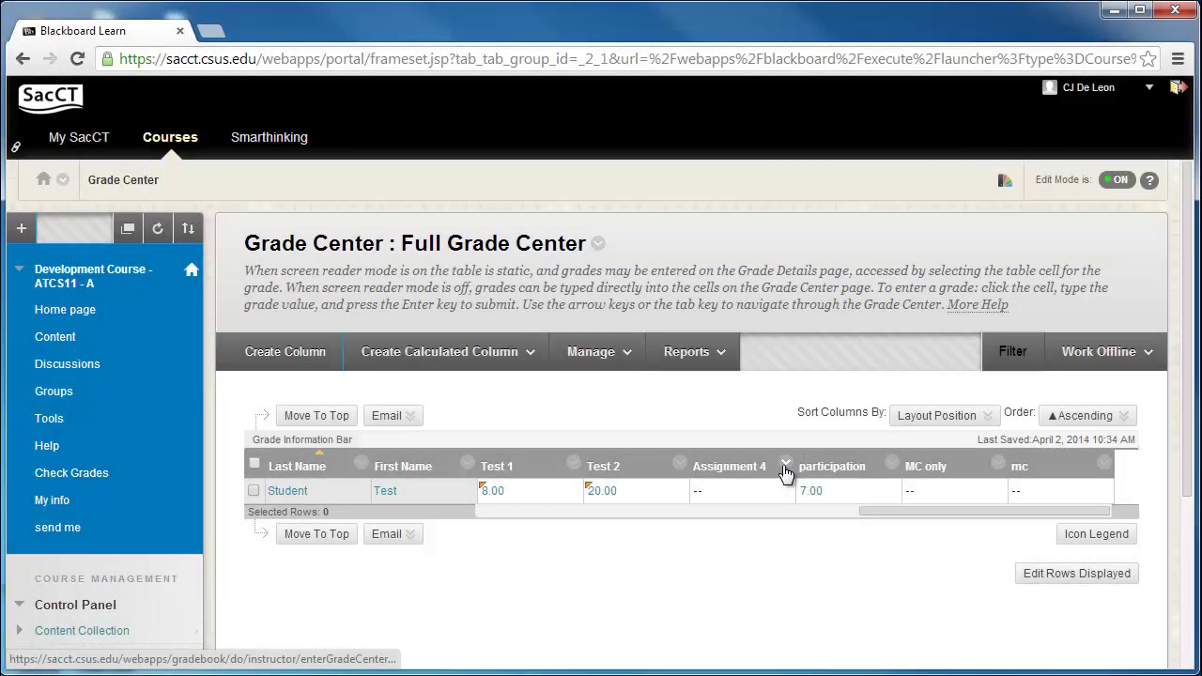
left_click(785, 468)
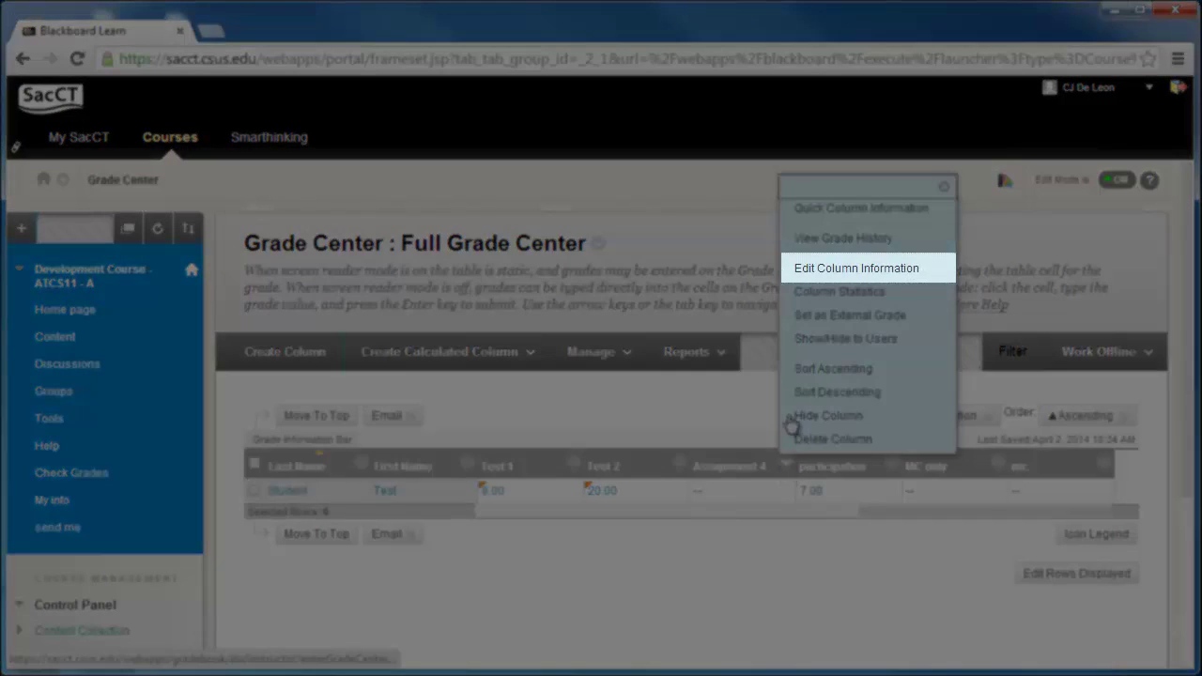
left_click(794, 272)
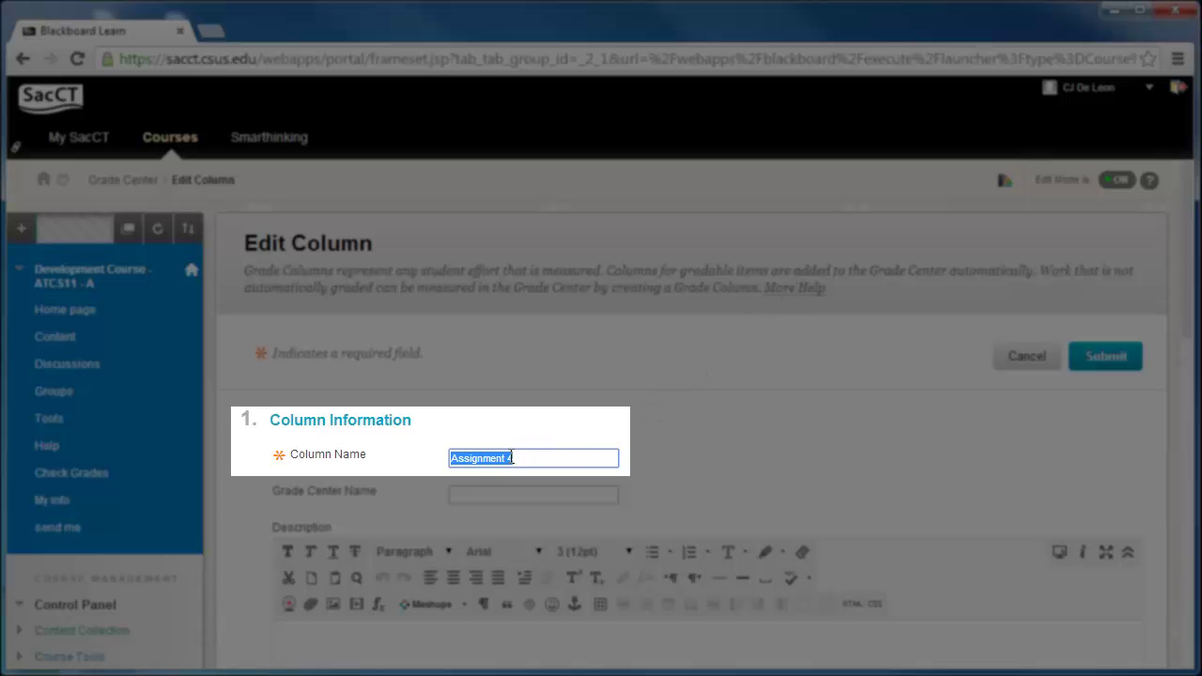
- Rename the Assignment 4 column to 'Assignment #4' and lower its points possible from 10 to 5
left_click(508, 457)
type("#")
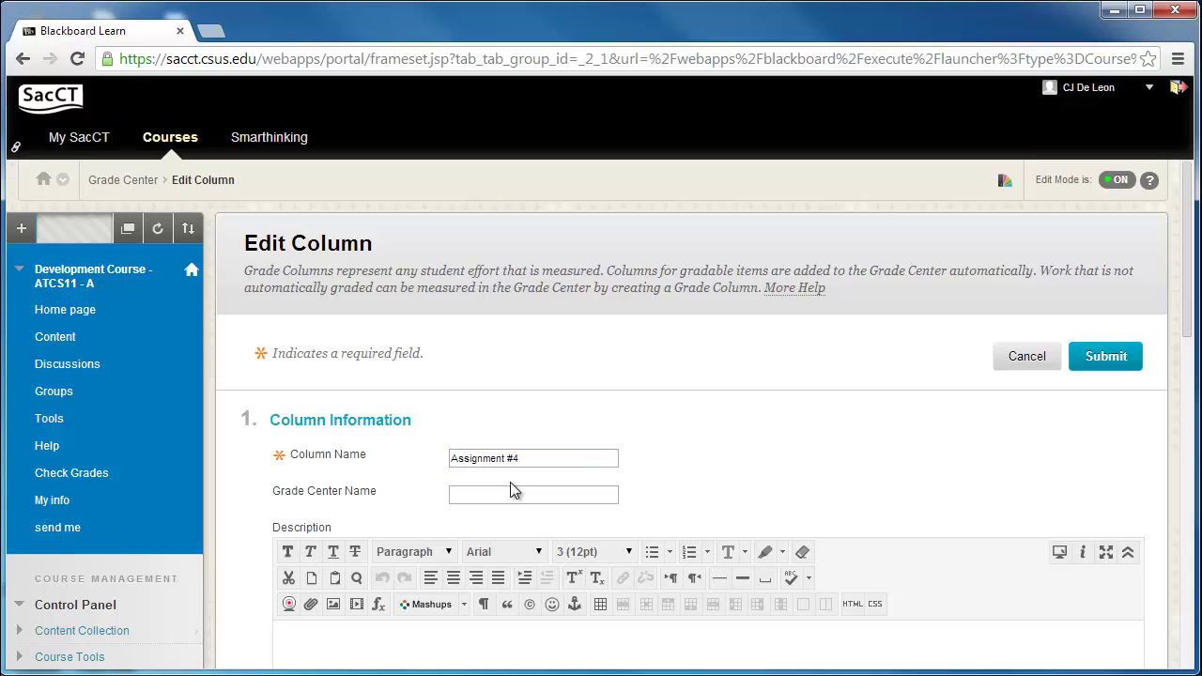
scroll(510, 482, "down", 2)
scroll(510, 482, "down", 4)
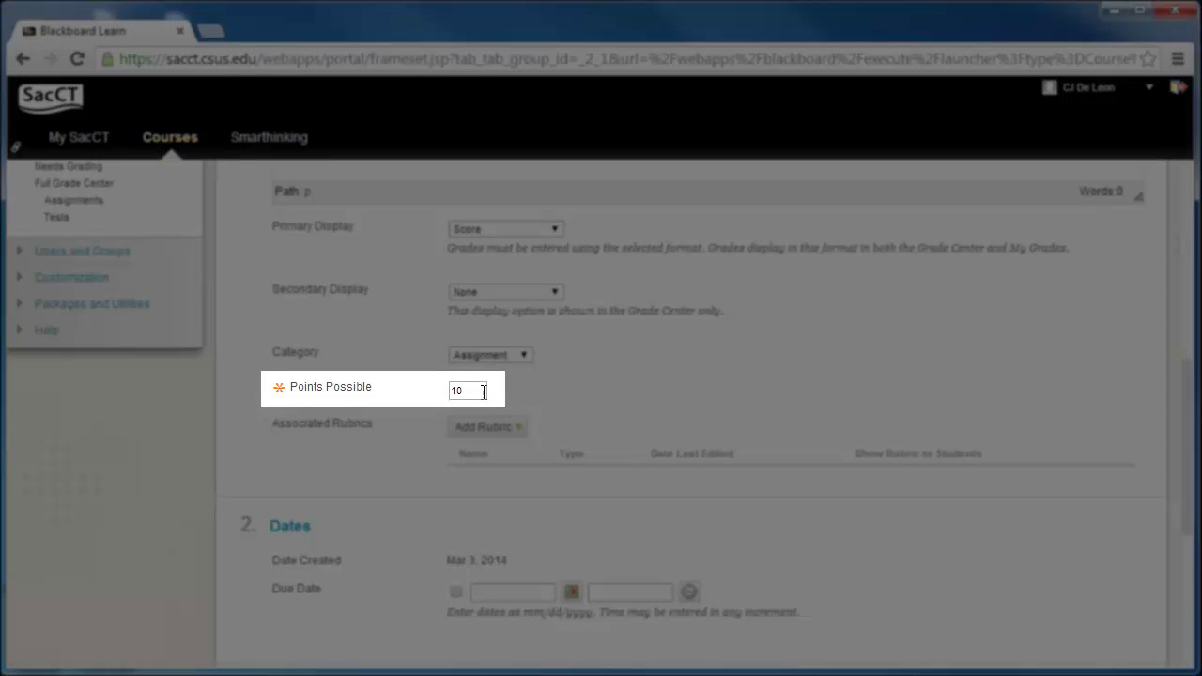
left_click_drag(484, 391, 432, 393)
type("5")
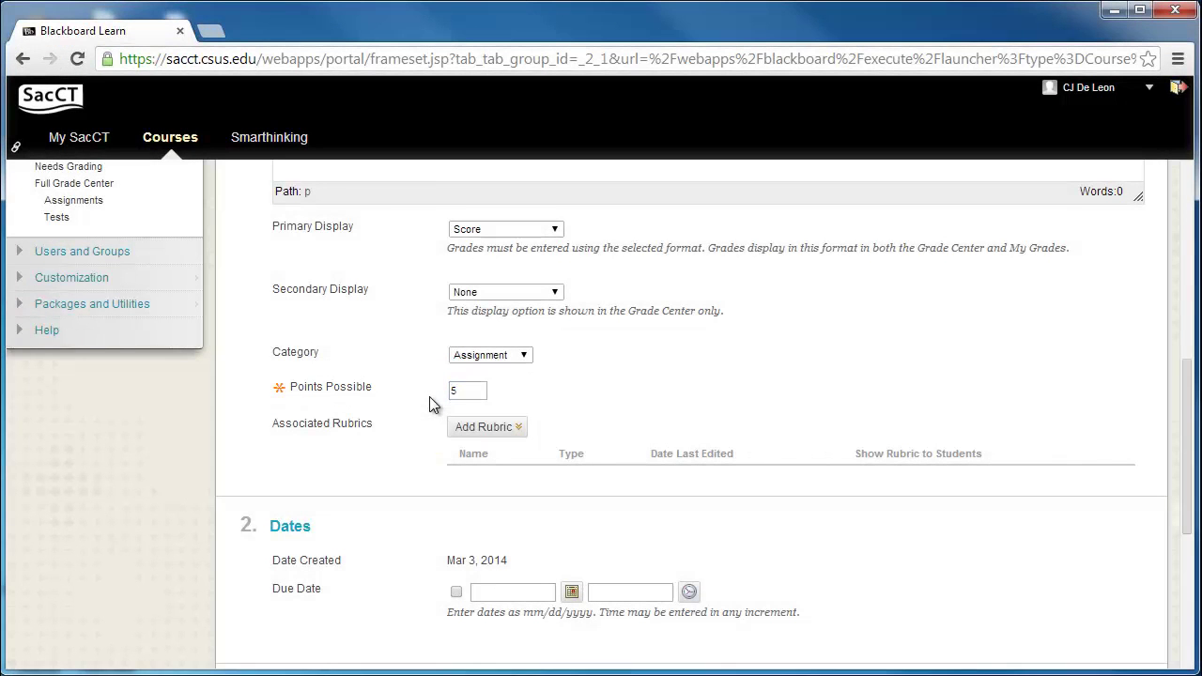
scroll(429, 397, "down", 4)
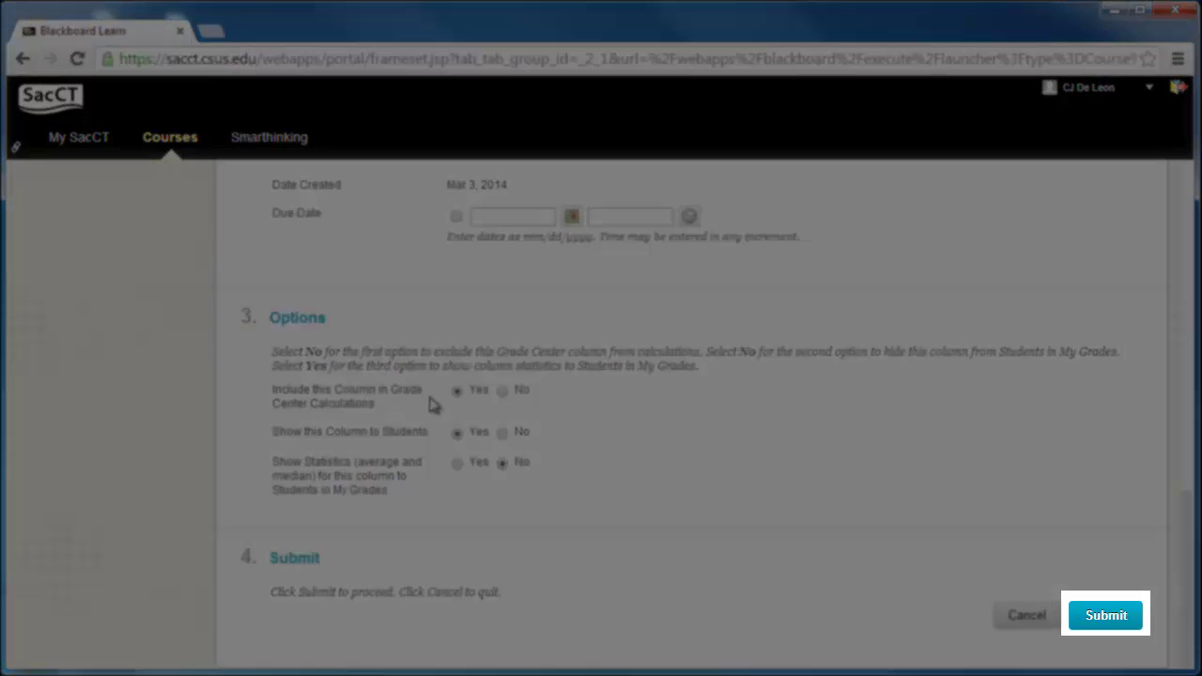